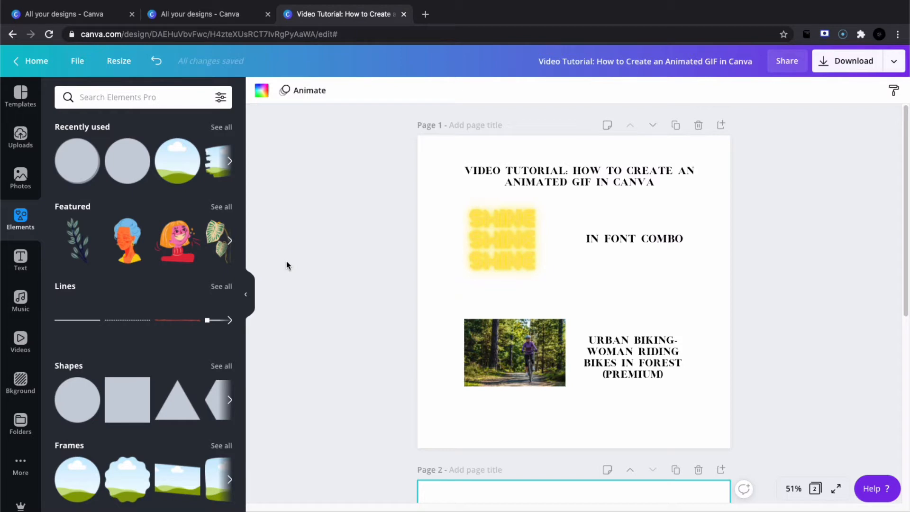
# Browse the text font combinations for the Shine design and search the photos for "Urban biking- woman riding bikes in forest".
pyautogui.click(24, 262)
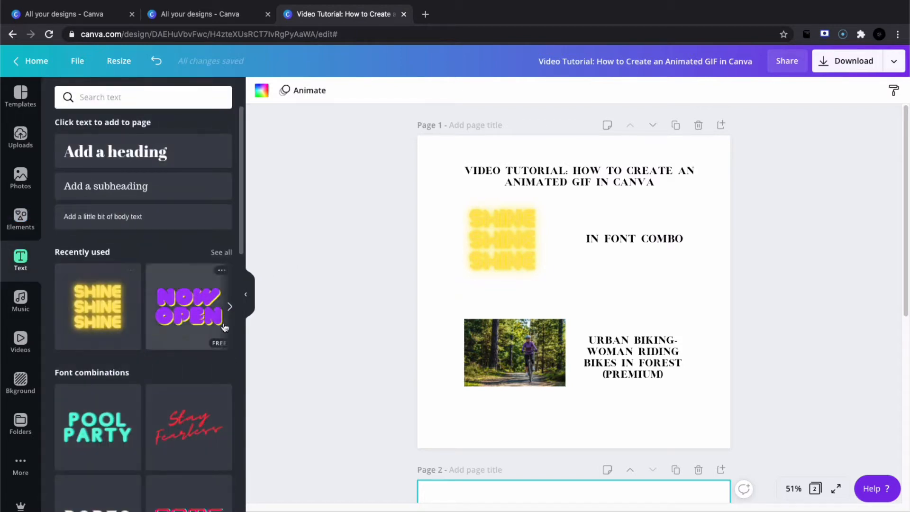
pyautogui.moveTo(241, 252); pyautogui.dragTo(240, 429)
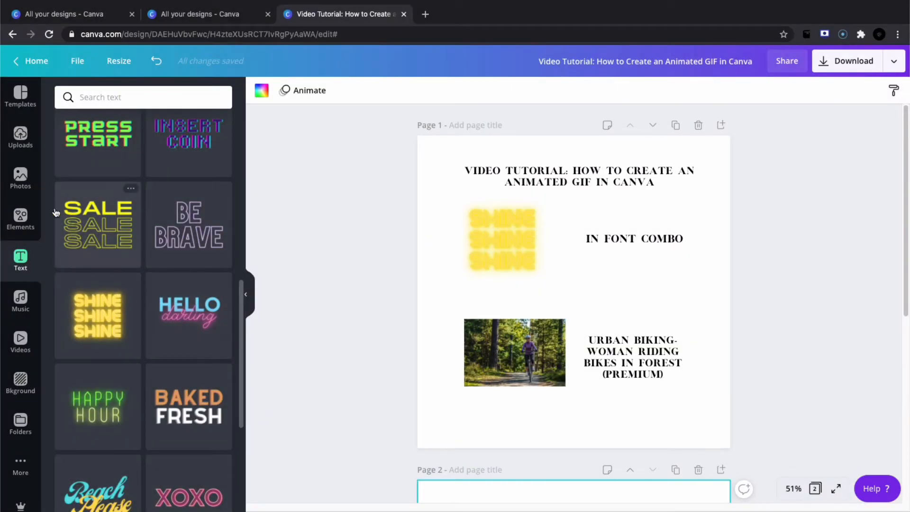
pyautogui.click(21, 178)
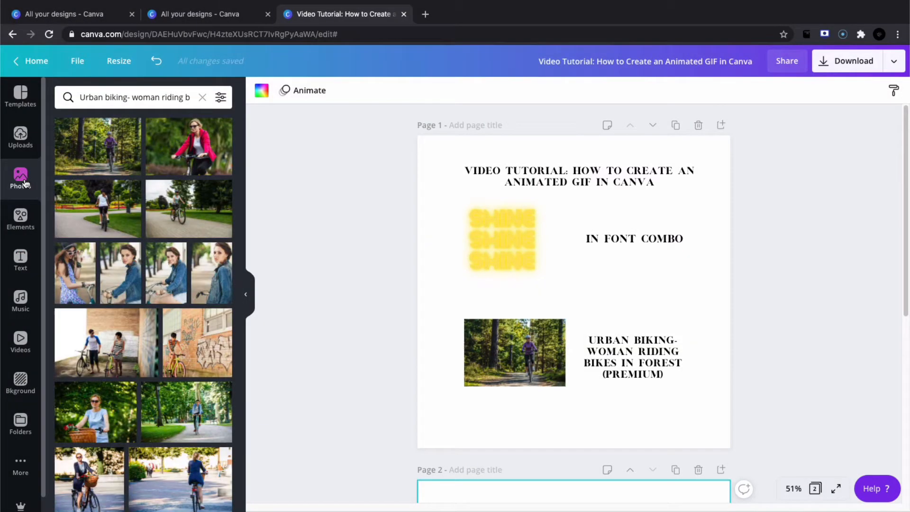
pyautogui.tripleClick(111, 100)
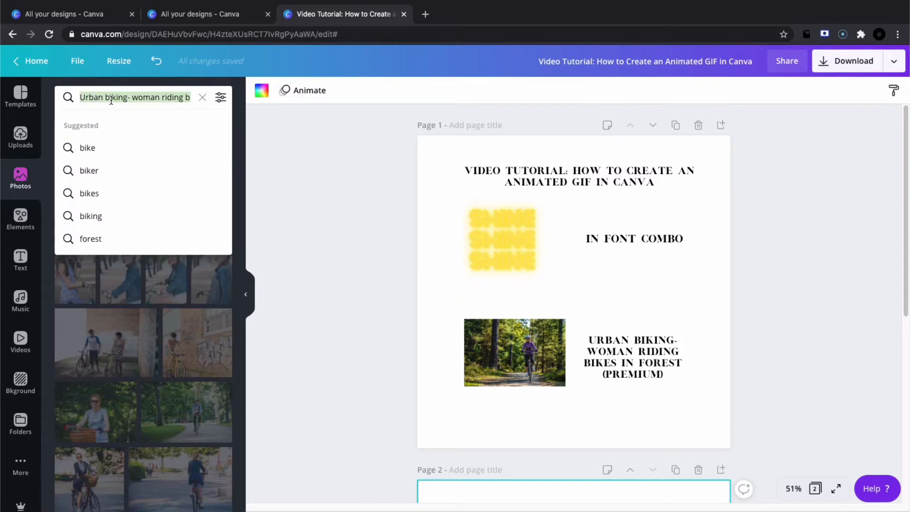
pyautogui.write('Urban biking- woman riding bikes in forest')
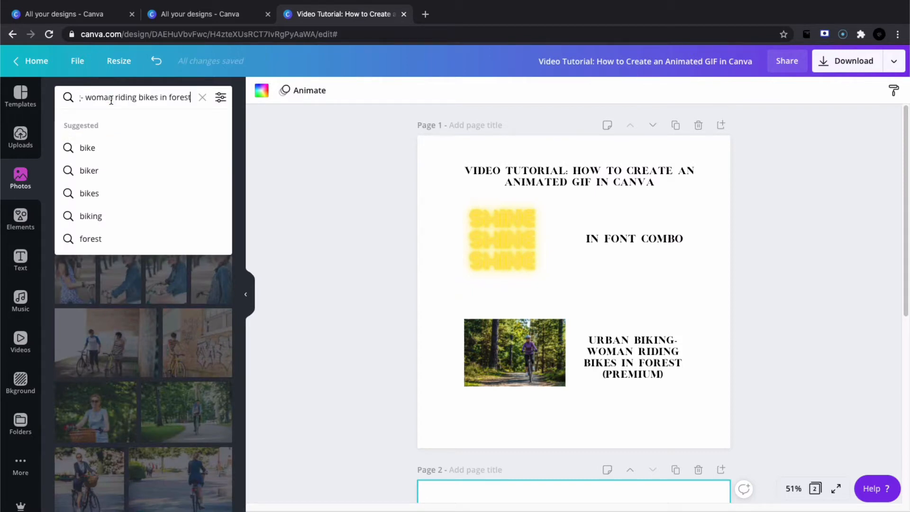
pyautogui.press('Return')
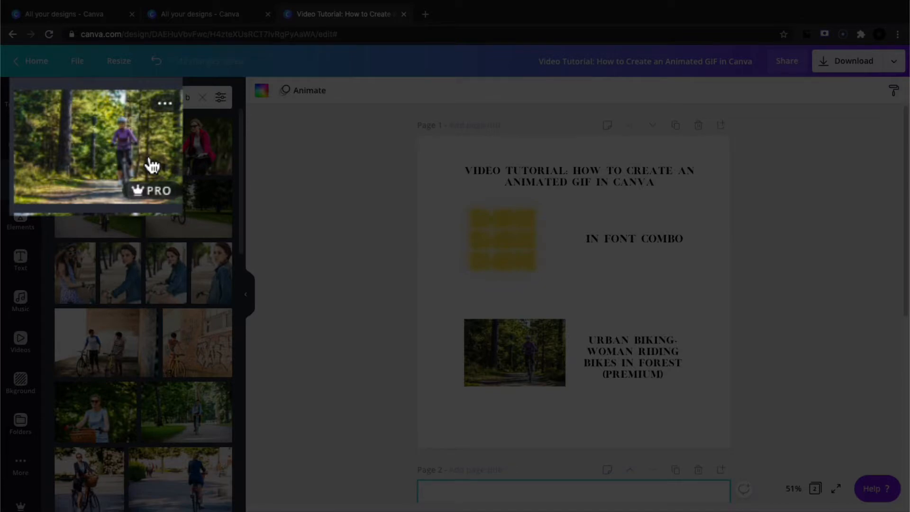
# Copy the forest cyclist photo from page 1 onto the blank page 2 and enlarge it.
pyautogui.click(246, 294)
pyautogui.click(428, 350)
pyautogui.scroll(-6, 429, 353)
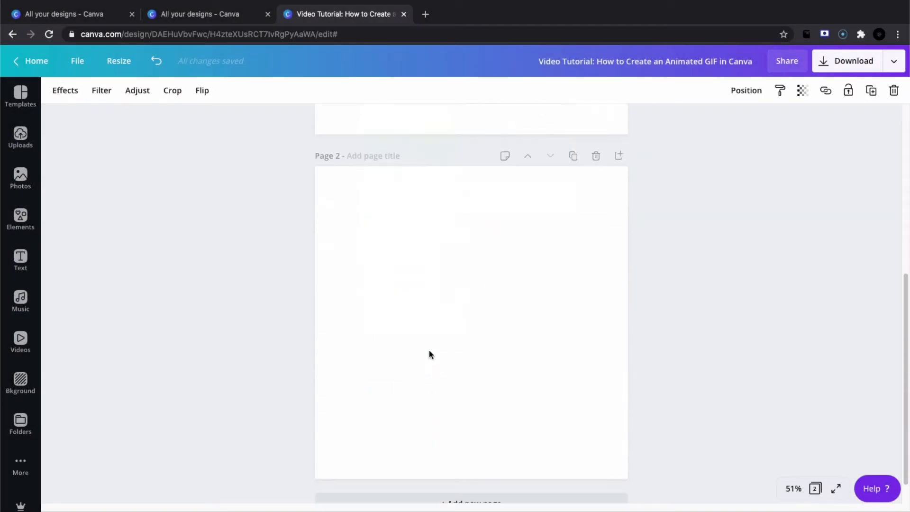
pyautogui.click(429, 351)
pyautogui.press('super+v')
pyautogui.moveTo(464, 350); pyautogui.dragTo(593, 265)
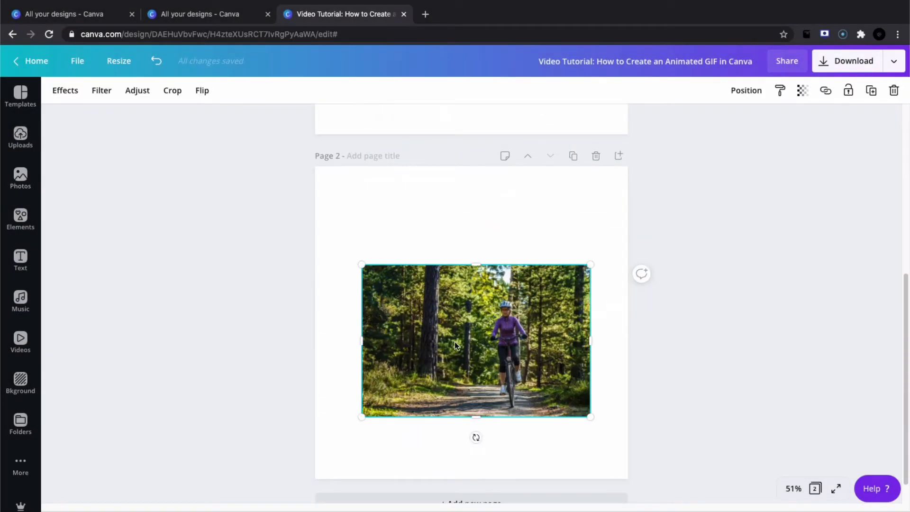
# Remove the cyclist photo's background and place the cutout, shrunk and cropped narrower, in page 2's lower-right corner.
pyautogui.click(65, 90)
pyautogui.click(143, 142)
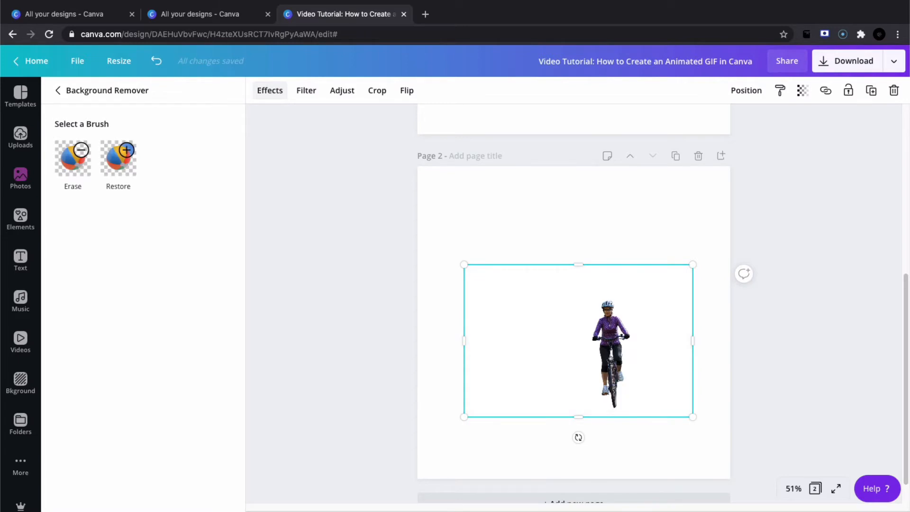
pyautogui.moveTo(463, 264); pyautogui.dragTo(595, 352)
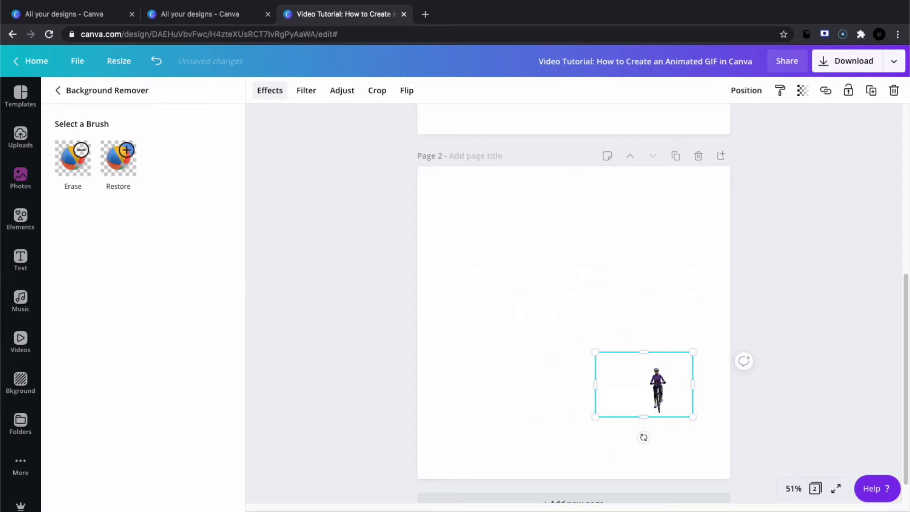
pyautogui.moveTo(595, 384); pyautogui.dragTo(687, 439)
pyautogui.click(748, 385)
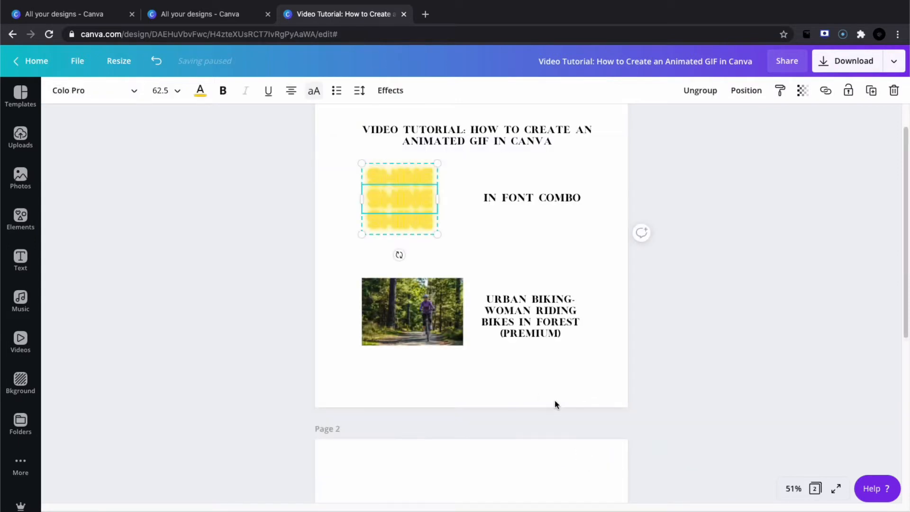
# Copy the yellow SHINE text group from page 1 onto page 2 and enlarge it.
pyautogui.scroll(-5, 553, 399)
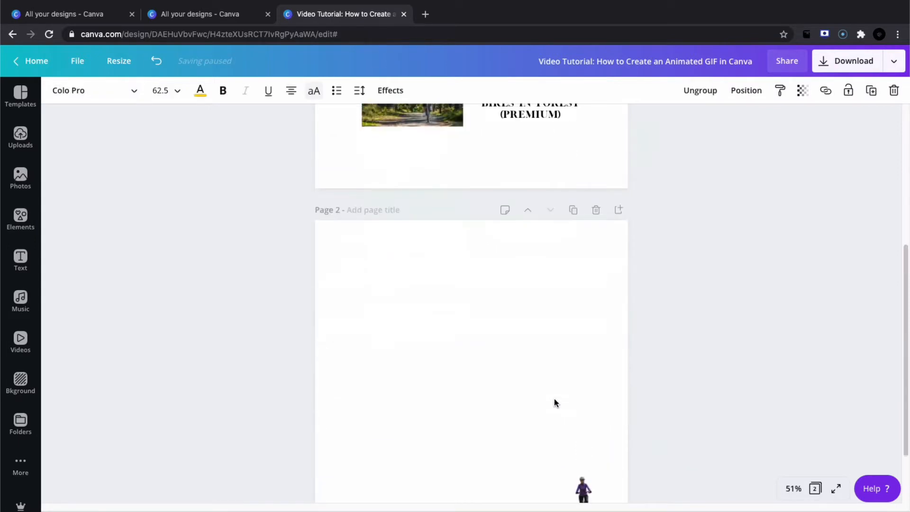
pyautogui.scroll(-2, 555, 402)
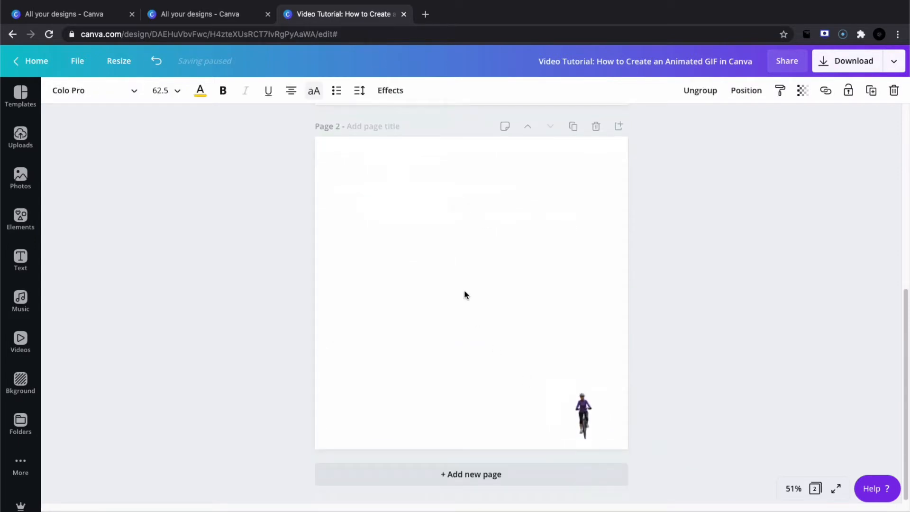
pyautogui.click(464, 278)
pyautogui.hotkey('ctrl', 'v')
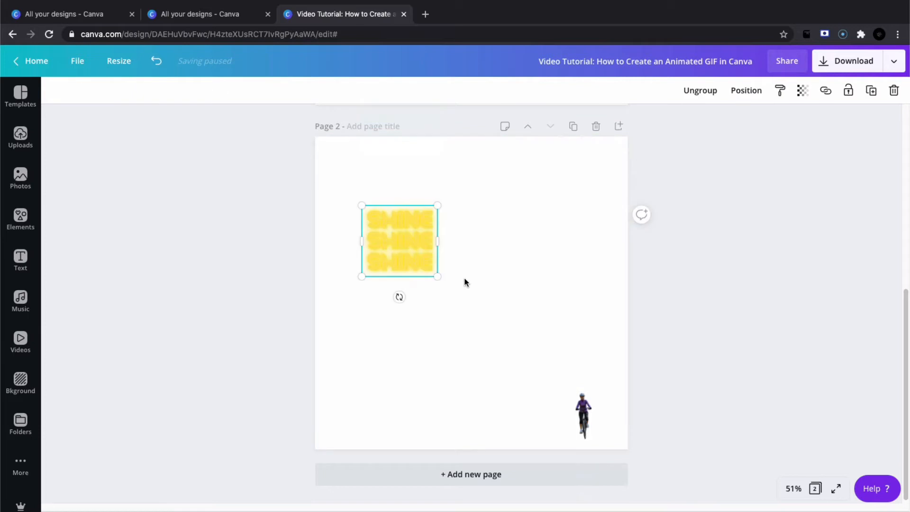
pyautogui.moveTo(438, 277); pyautogui.dragTo(508, 311)
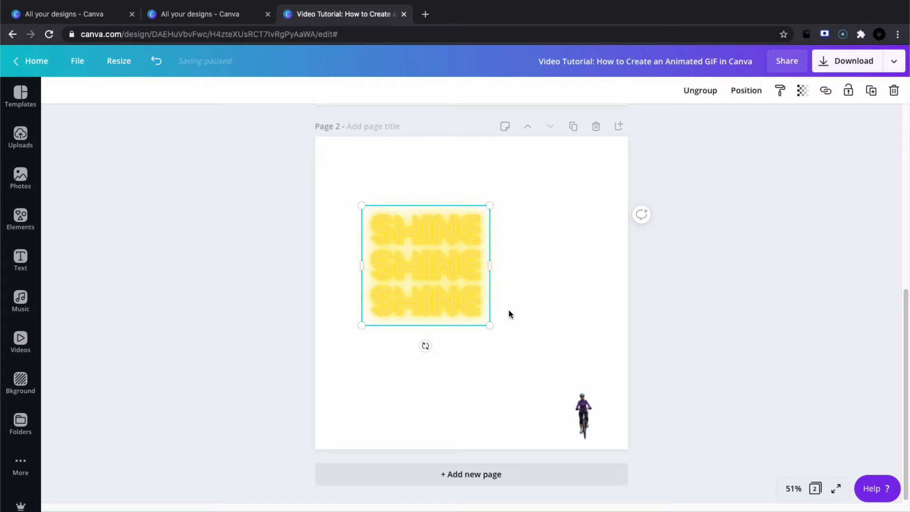
# Ungroup the SHINE text and select each of its three lines separately.
pyautogui.click(700, 91)
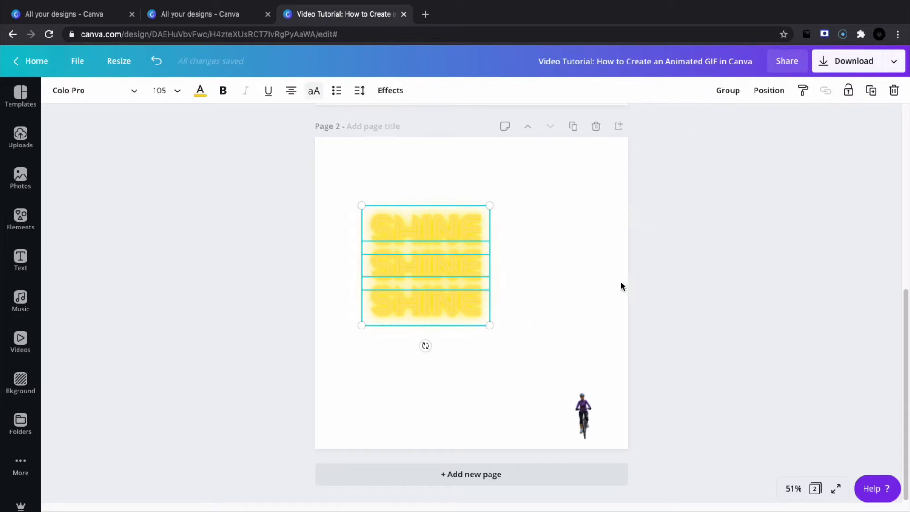
pyautogui.click(601, 298)
pyautogui.click(471, 232)
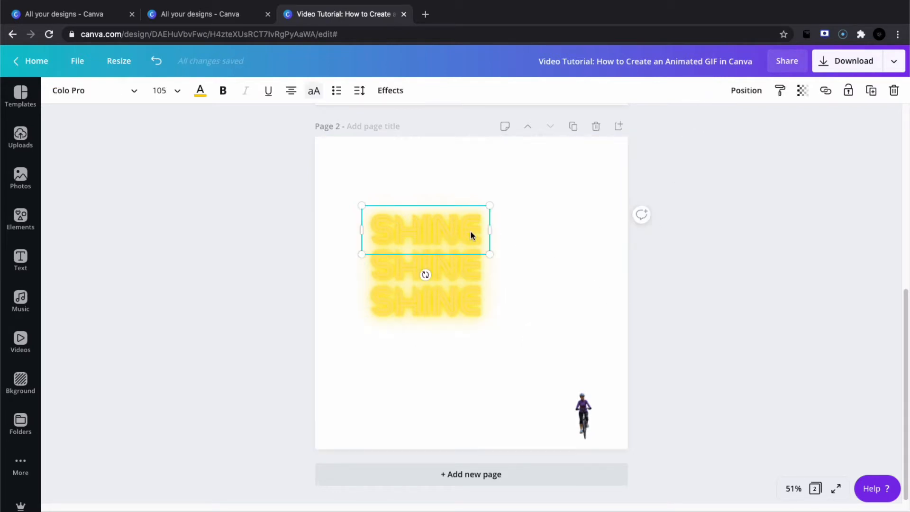
pyautogui.click(472, 273)
pyautogui.click(472, 304)
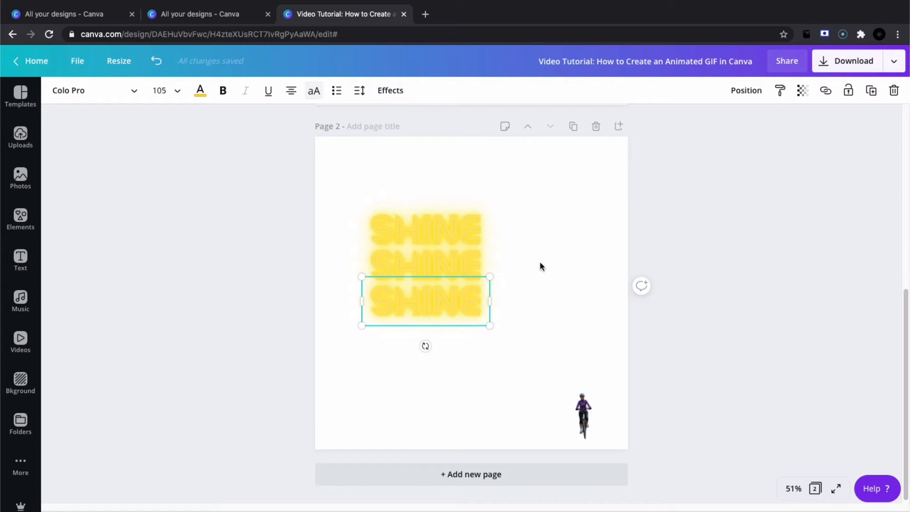
# Change the top SHINE line to "LET'S RIDE" and widen its text box to fit on one line.
pyautogui.doubleClick(466, 232)
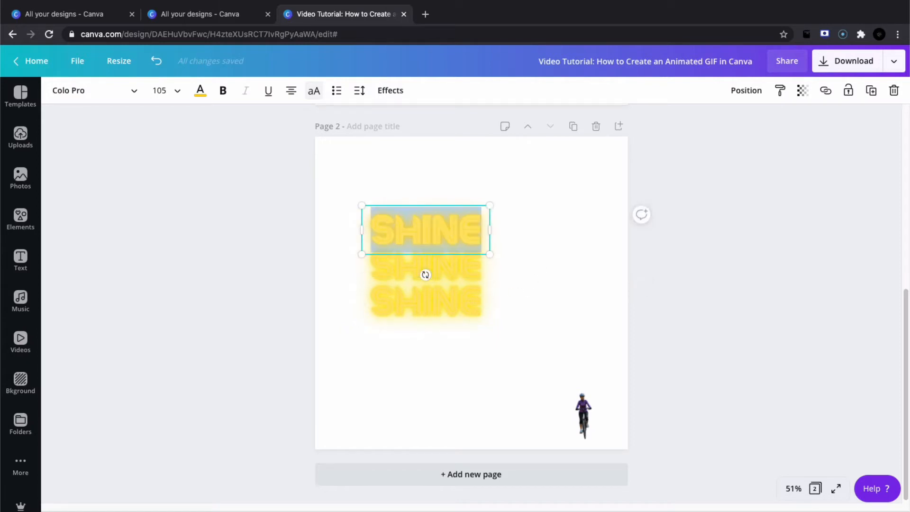
pyautogui.write("LET'S")
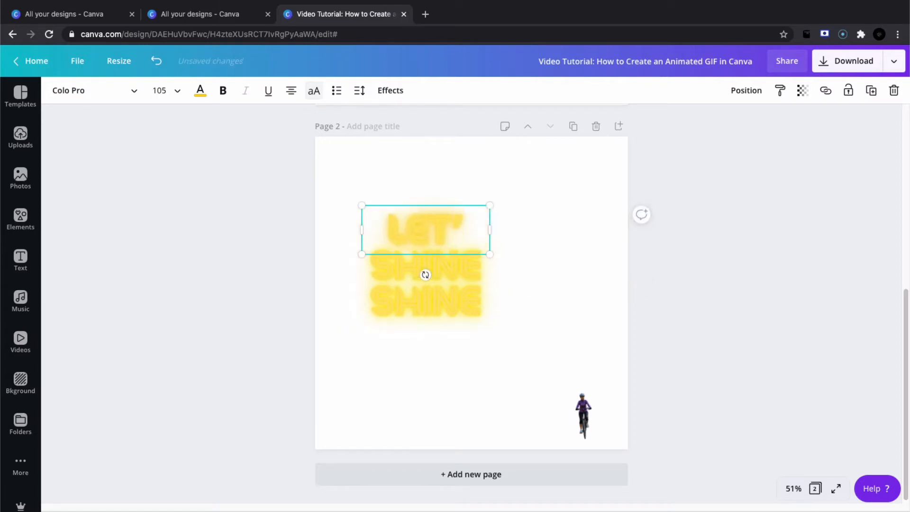
pyautogui.write(' RID')
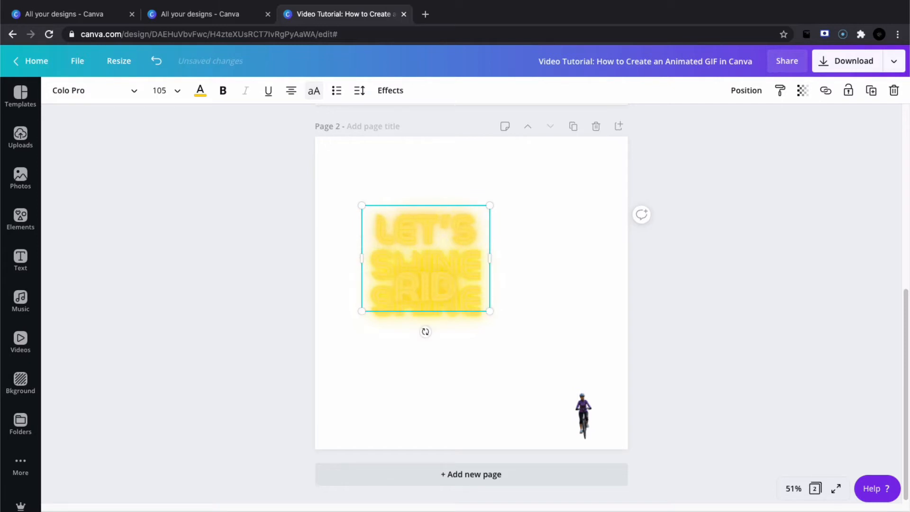
pyautogui.write('E')
pyautogui.moveTo(490, 258); pyautogui.dragTo(567, 259)
# Replace the middle and bottom SHINE lines with "LET'S RIDE" and widen both text boxes to one line each.
pyautogui.doubleClick(436, 267)
pyautogui.write("LET'S RIDE")
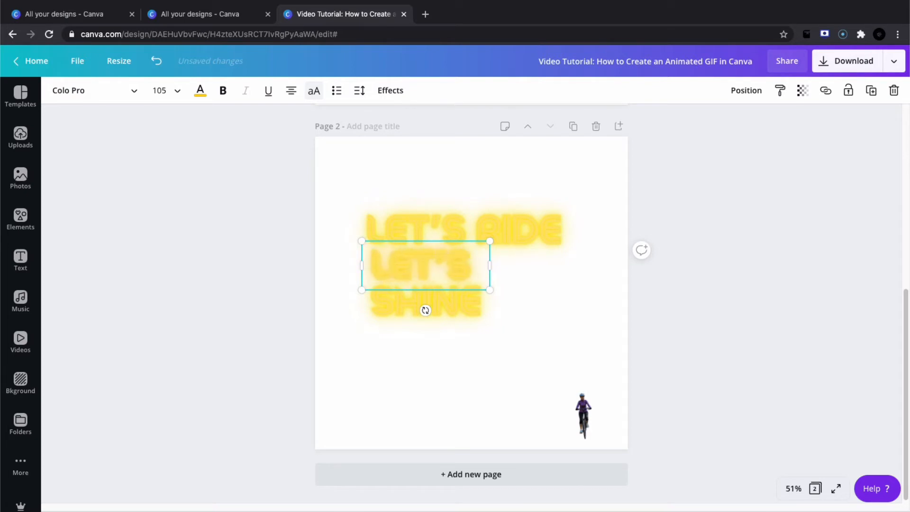
pyautogui.moveTo(489, 294); pyautogui.dragTo(563, 294)
pyautogui.doubleClick(435, 303)
pyautogui.write("LET'S RIDE")
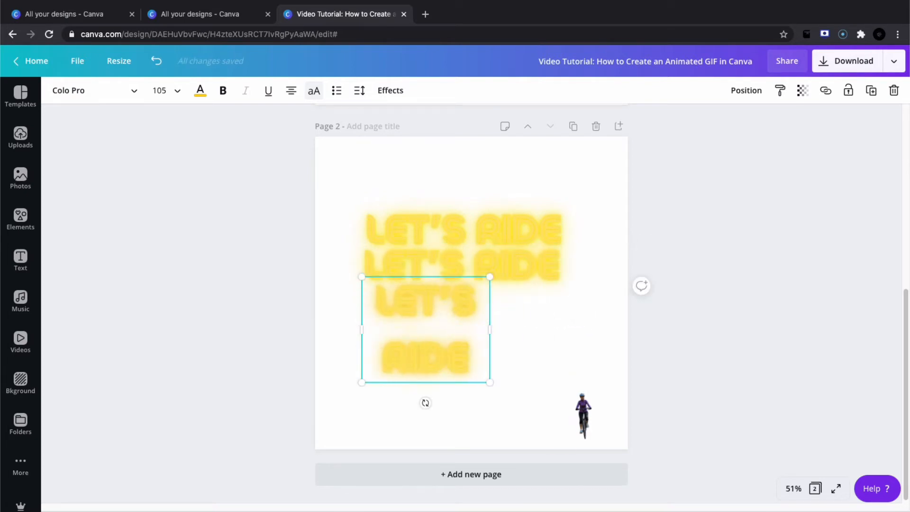
pyautogui.moveTo(489, 330); pyautogui.dragTo(562, 301)
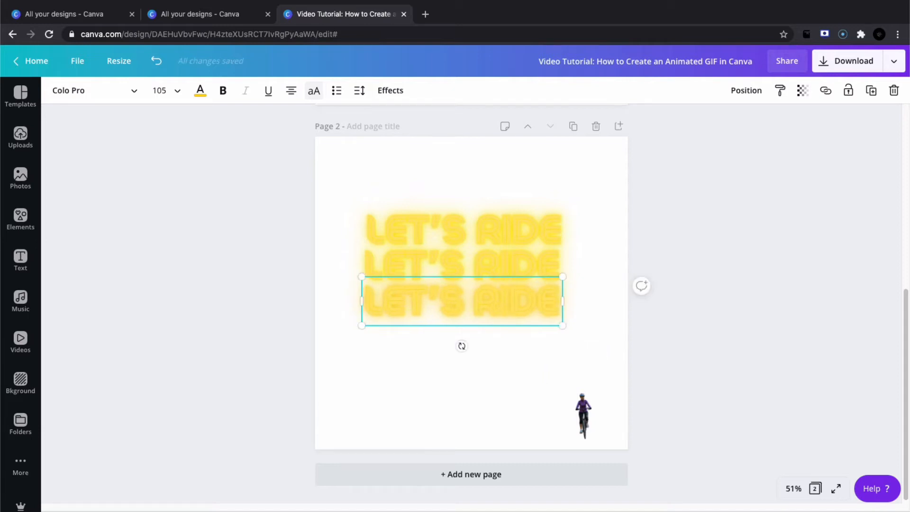
# Recolor the three LET'S RIDE lines: coral red for the top, light purple for the middle and light blue for the bottom.
pyautogui.click(459, 216)
pyautogui.click(200, 90)
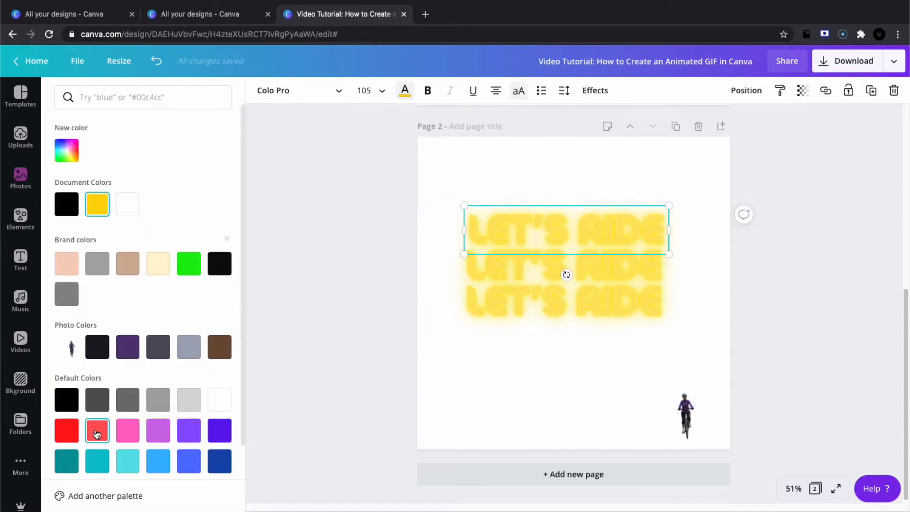
pyautogui.click(96, 433)
pyautogui.click(516, 264)
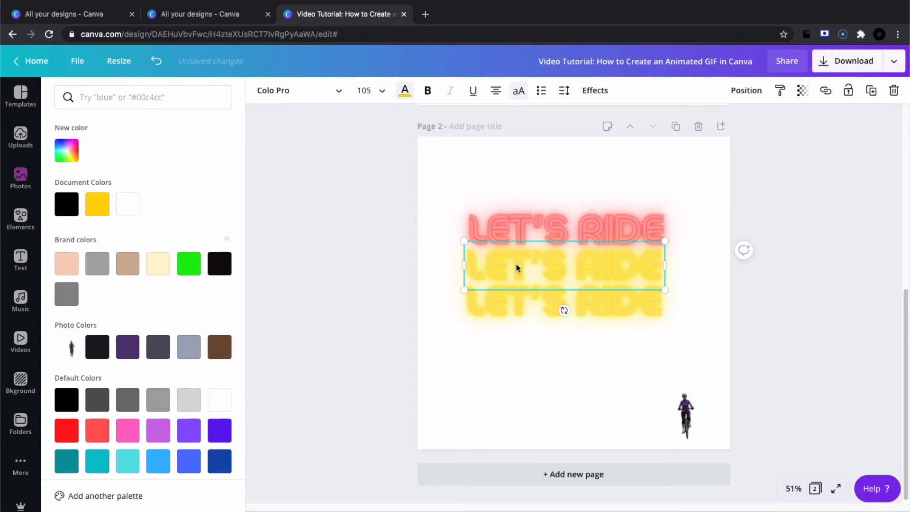
pyautogui.click(192, 425)
pyautogui.click(484, 308)
pyautogui.click(160, 462)
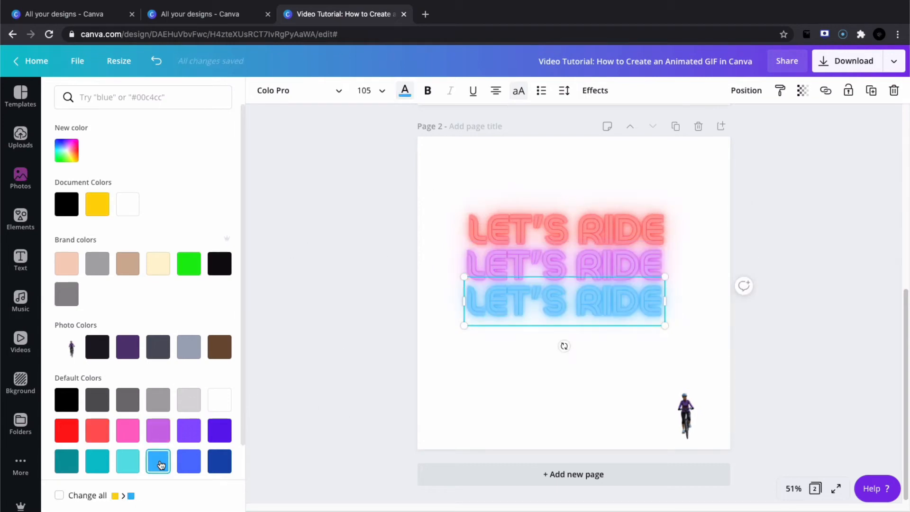
# Move the purple and blue lines up so all three LET'S RIDE lines overlap, resizing them slightly to match in width.
pyautogui.click(548, 266)
pyautogui.moveTo(548, 266); pyautogui.dragTo(553, 243)
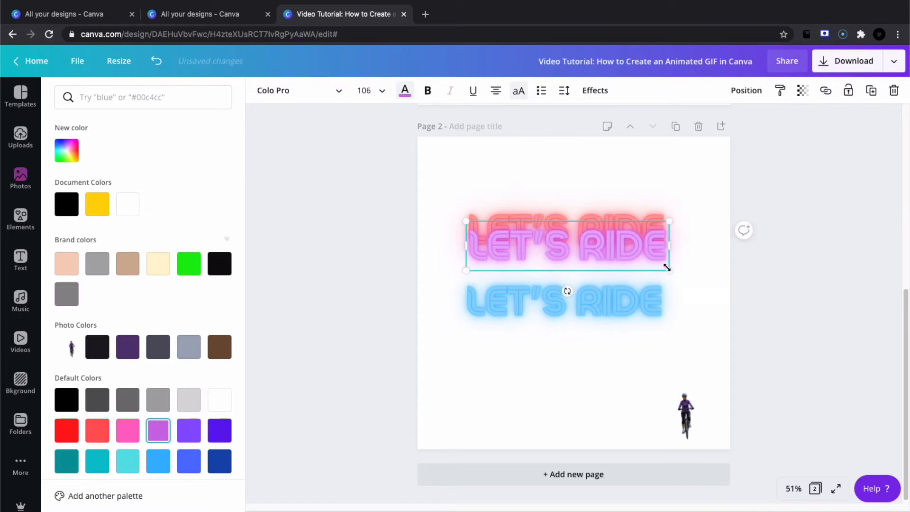
pyautogui.moveTo(561, 297); pyautogui.dragTo(563, 264)
pyautogui.moveTo(669, 284); pyautogui.dragTo(669, 285)
# Group the three LET'S RIDE lines, then enlarge the group to nearly page width and center it on the page.
pyautogui.moveTo(455, 197); pyautogui.dragTo(600, 314)
pyautogui.click(720, 95)
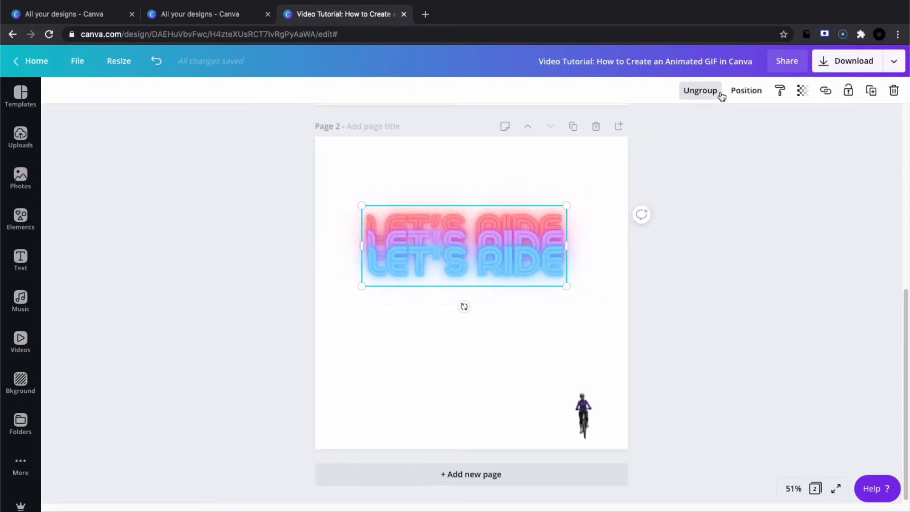
pyautogui.moveTo(566, 287); pyautogui.dragTo(590, 330)
pyautogui.moveTo(531, 273); pyautogui.dragTo(516, 284)
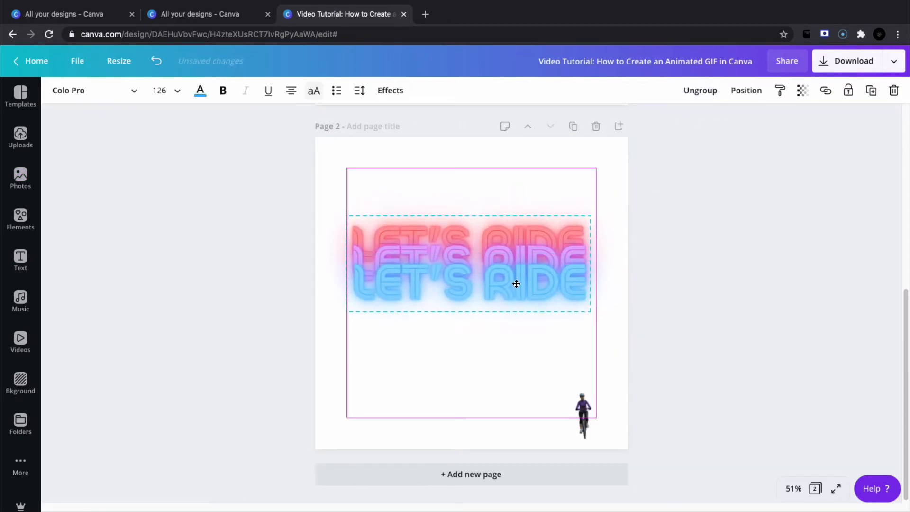
pyautogui.moveTo(591, 311); pyautogui.dragTo(613, 319)
pyautogui.moveTo(567, 301); pyautogui.dragTo(555, 323)
# Enlarge the cyclist cutout and place it over the middle of the text, between LET'S and RIDE.
pyautogui.click(583, 412)
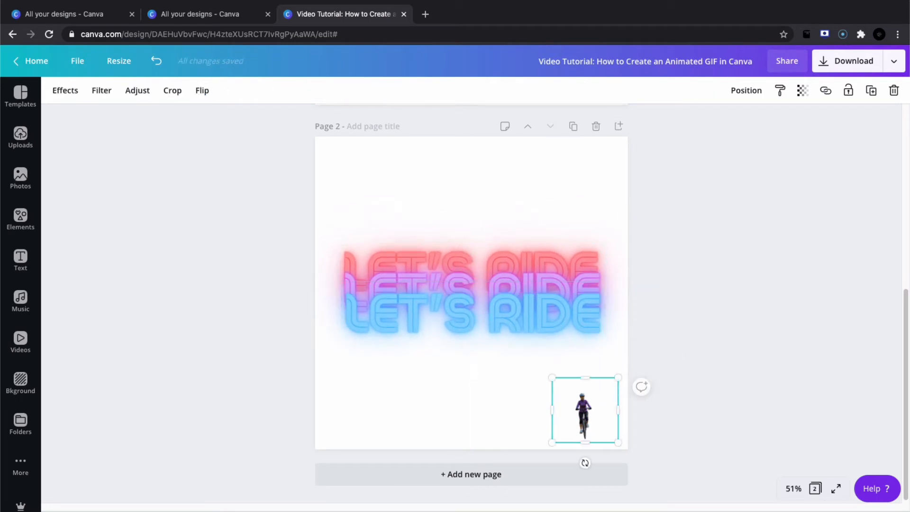
pyautogui.moveTo(552, 377); pyautogui.dragTo(474, 302)
pyautogui.moveTo(544, 378); pyautogui.dragTo(481, 281)
pyautogui.click(667, 243)
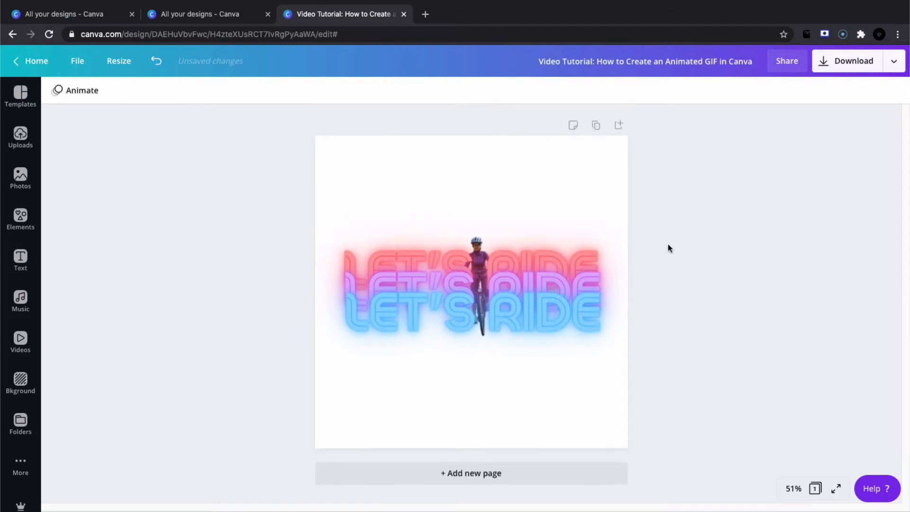
# Duplicate the finished LET'S RIDE page three times to make four identical pages.
pyautogui.click(597, 126)
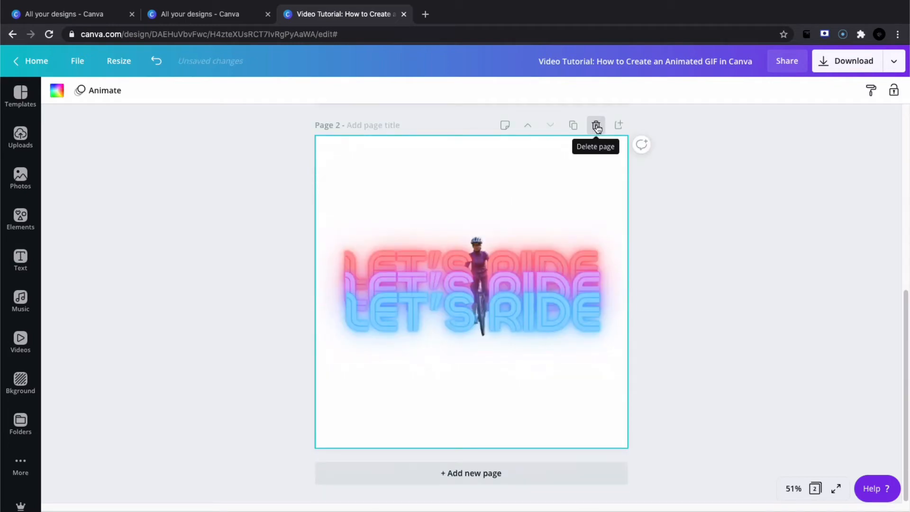
pyautogui.click(573, 127)
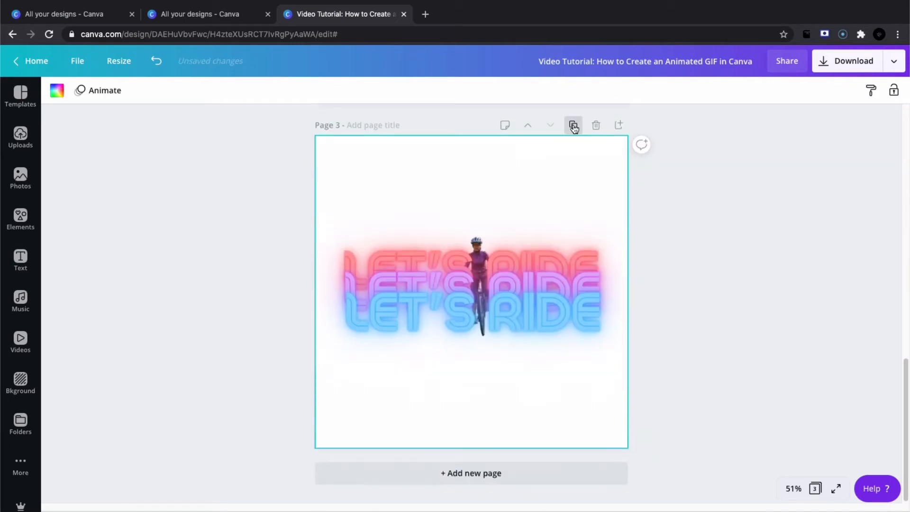
pyautogui.click(573, 127)
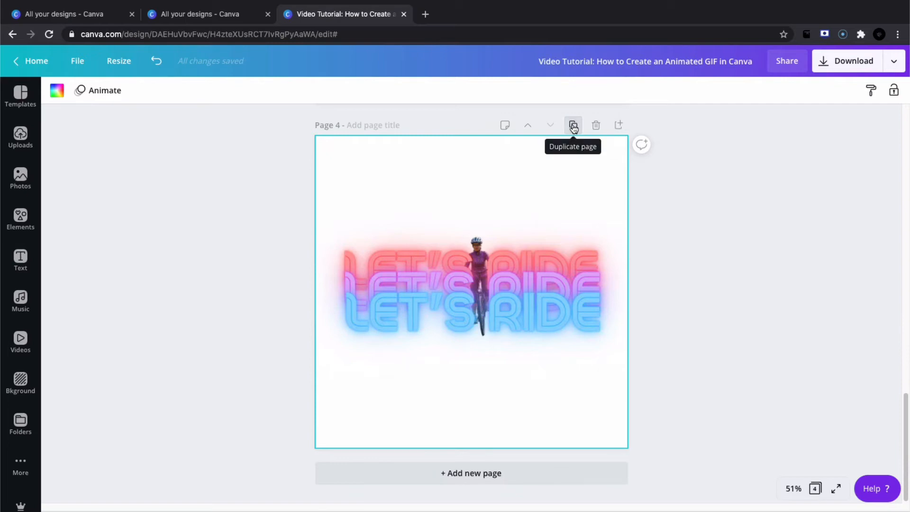
# Duplicate the LET'S RIDE page twice more to make six identical pages.
pyautogui.click(573, 127)
pyautogui.click(573, 127)
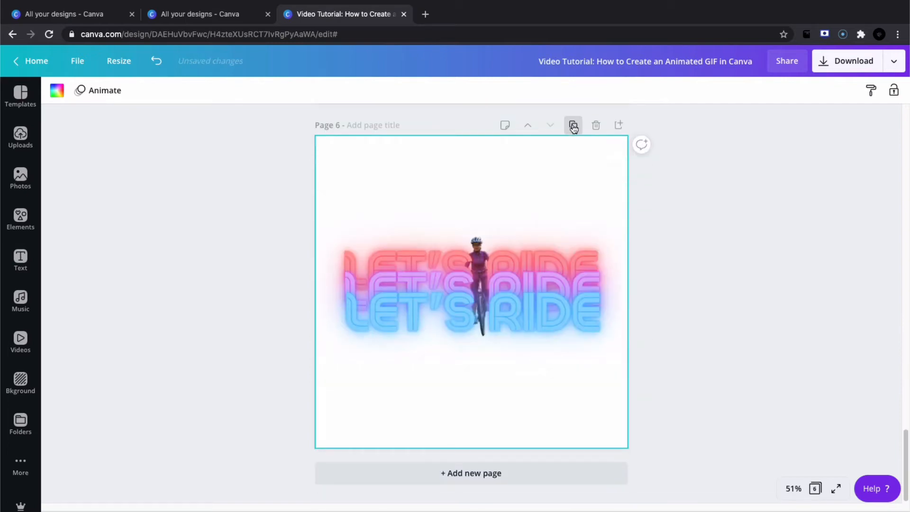
# Apply the Fade animation to page 1 and extend it to all pages.
pyautogui.scroll(10, 676, 279)
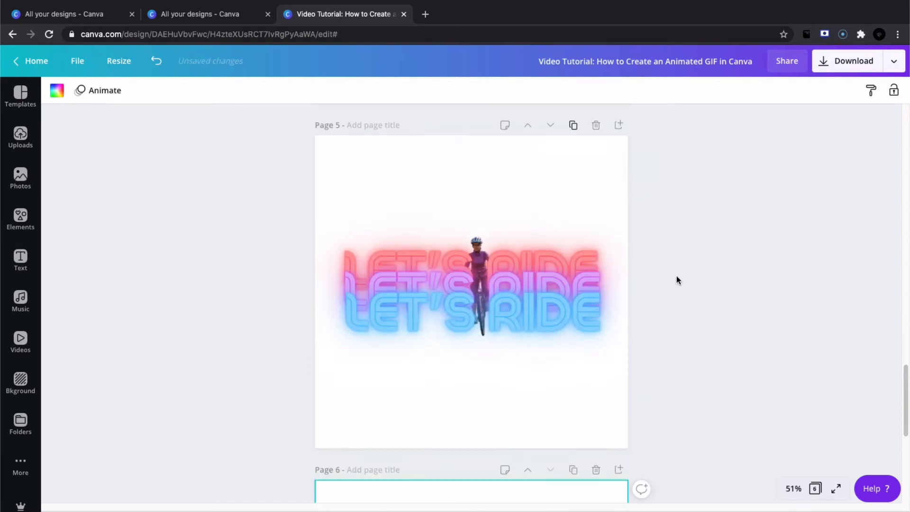
pyautogui.scroll(15, 677, 279)
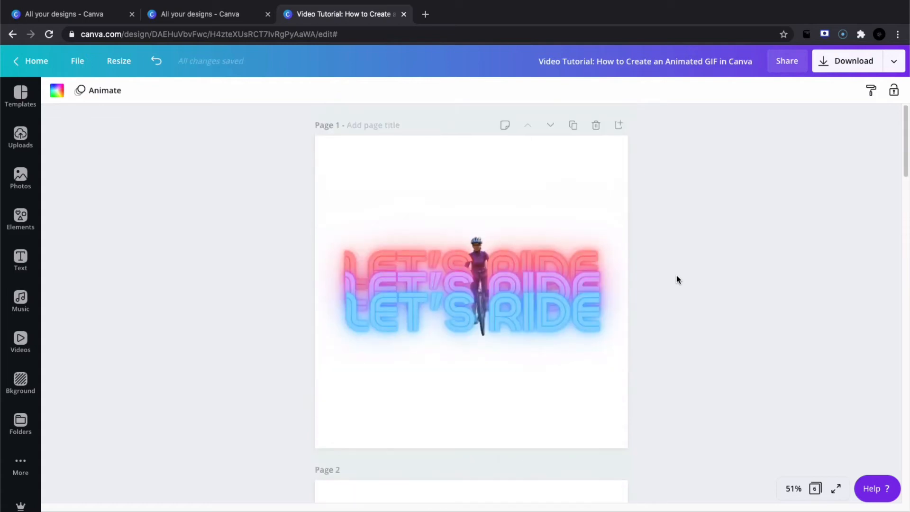
pyautogui.click(333, 158)
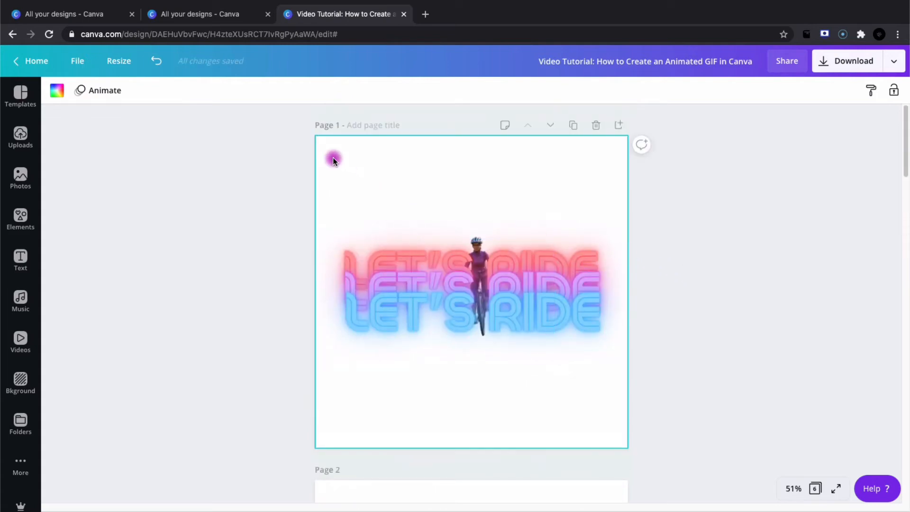
pyautogui.click(112, 89)
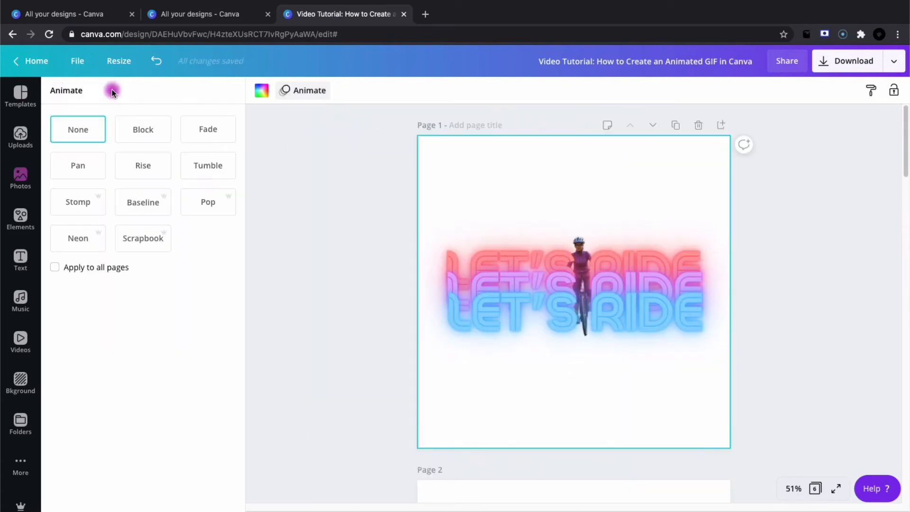
pyautogui.click(197, 129)
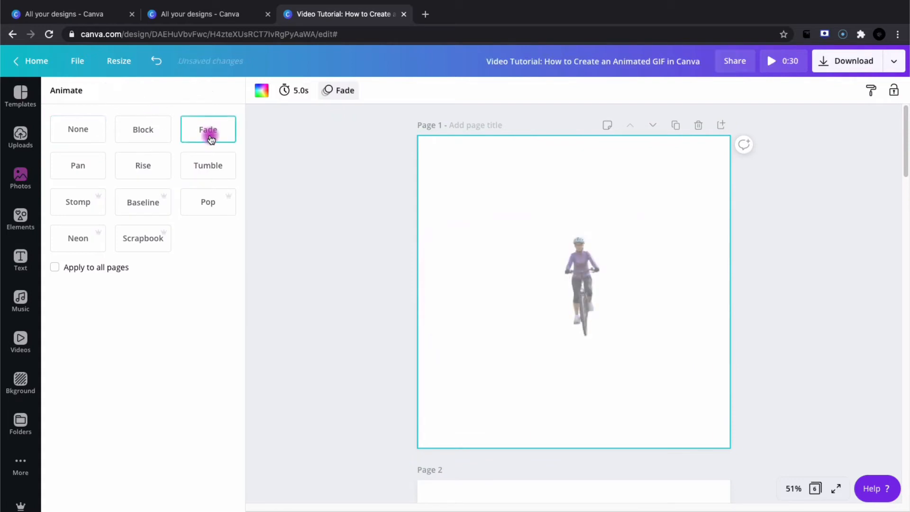
pyautogui.click(55, 268)
# Set the timing of page 1 and page 2 to 0.5 seconds each.
pyautogui.click(298, 91)
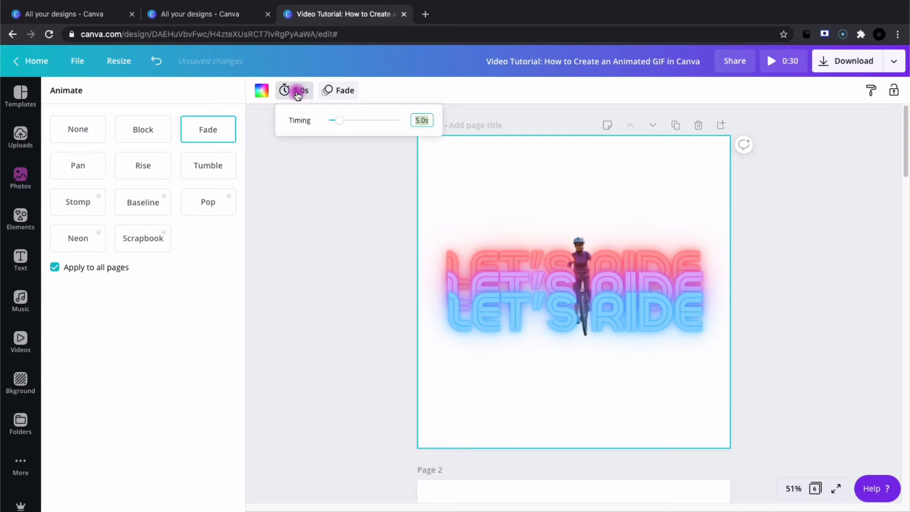
pyautogui.write('0.5')
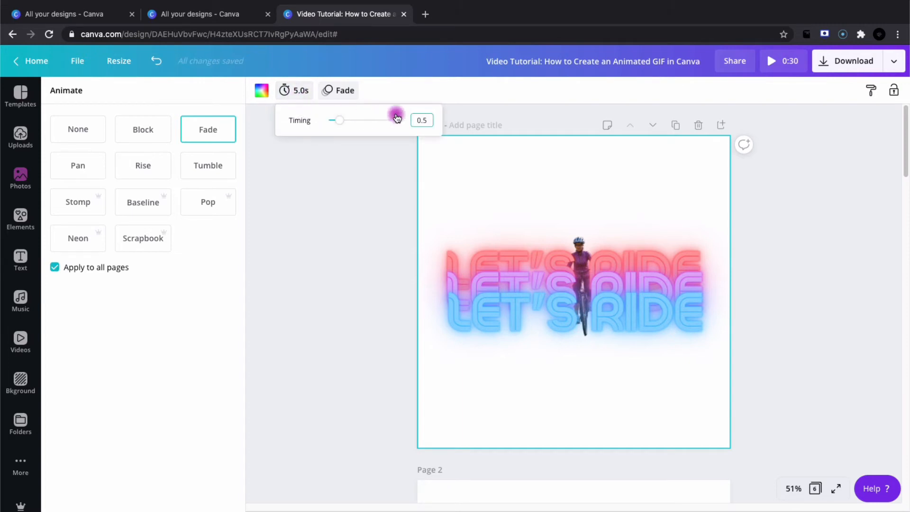
pyautogui.click(380, 200)
pyautogui.scroll(-4, 360, 218)
pyautogui.click(90, 90)
pyautogui.write('0.5')
pyautogui.press('Return')
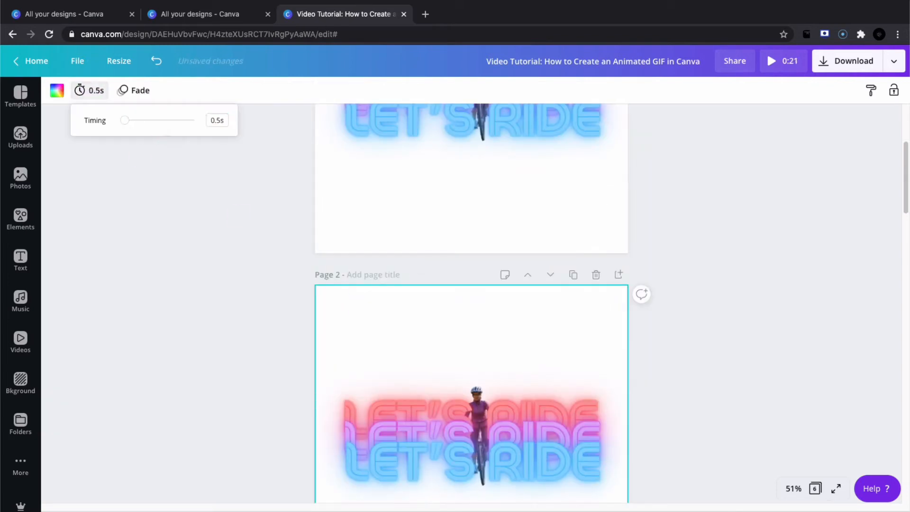
# Set the timing of page 3 to 0.5 seconds.
pyautogui.scroll(-8, 257, 234)
pyautogui.click(344, 244)
pyautogui.click(89, 93)
pyautogui.click(221, 122)
pyautogui.write('0.5')
pyautogui.press('Return')
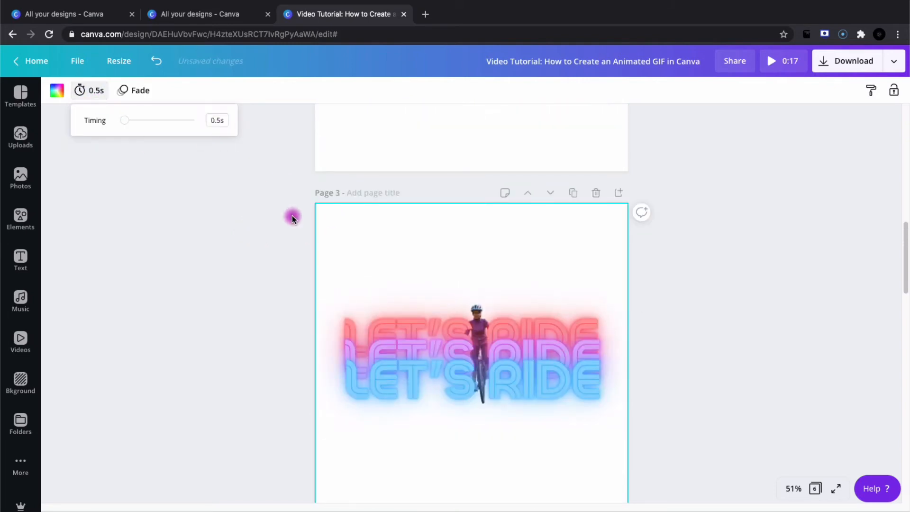
# Set the timing of page 4 to 0.5 seconds.
pyautogui.scroll(-8, 292, 213)
pyautogui.click(347, 187)
pyautogui.click(89, 90)
pyautogui.click(217, 121)
pyautogui.write('0.5')
pyautogui.press('Return')
# Set the timing of page 5 to 0.5 seconds.
pyautogui.scroll(-8, 261, 190)
pyautogui.click(337, 209)
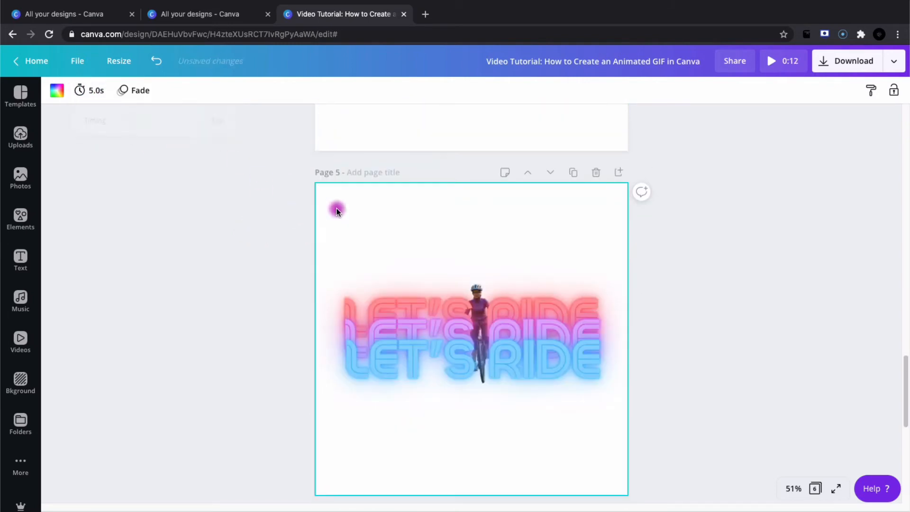
pyautogui.click(89, 90)
pyautogui.write('0.5')
pyautogui.press('Return')
# Set the timing of page 6 to 0.5 seconds.
pyautogui.scroll(-5, 334, 349)
pyautogui.click(334, 349)
pyautogui.click(89, 90)
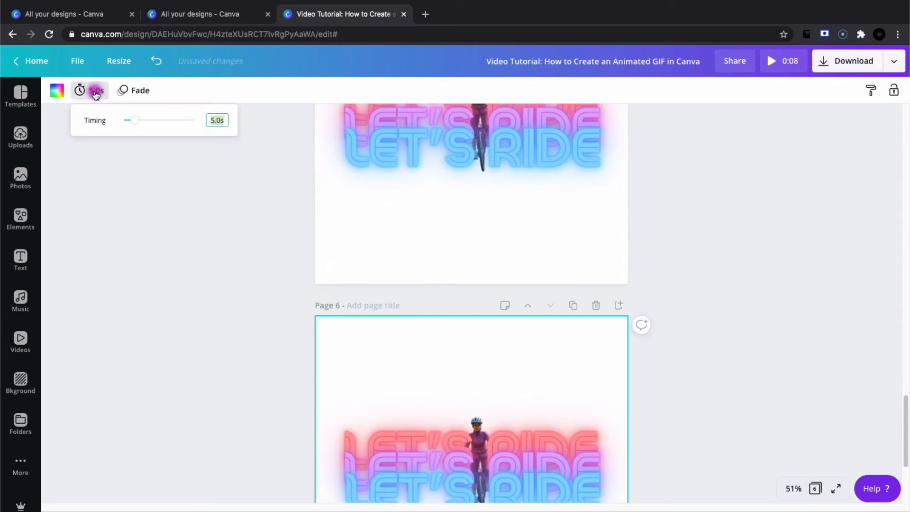
pyautogui.write('0.5')
pyautogui.click(287, 240)
# Preview the full animation from the first page, then return to the editor.
pyautogui.scroll(15, 288, 240)
pyautogui.scroll(20, 288, 240)
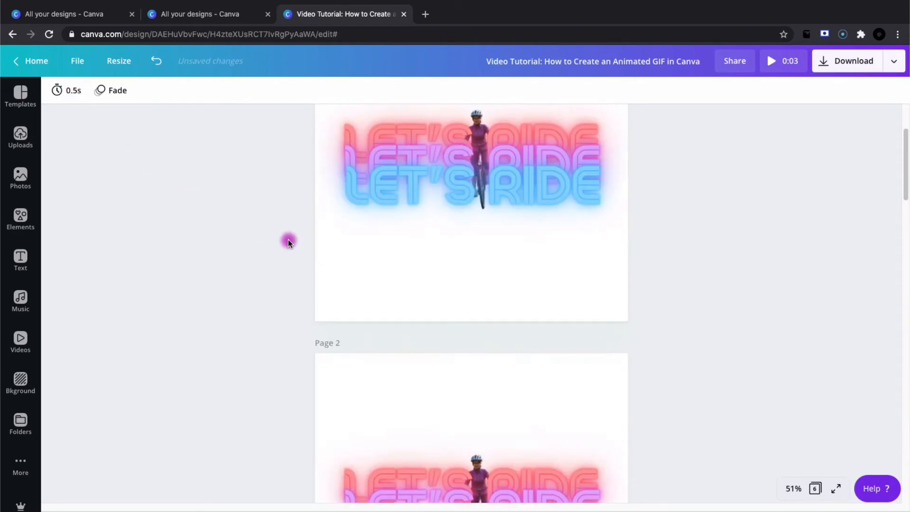
pyautogui.click(771, 63)
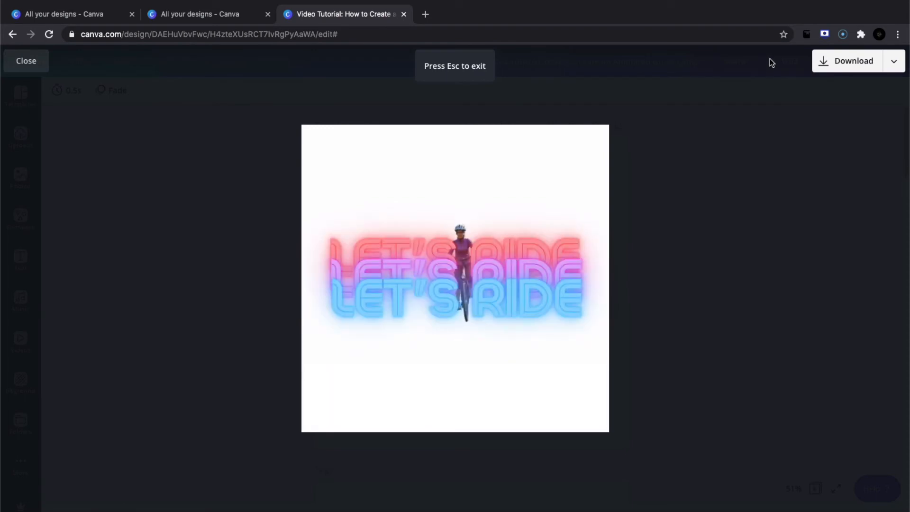
pyautogui.press('Escape')
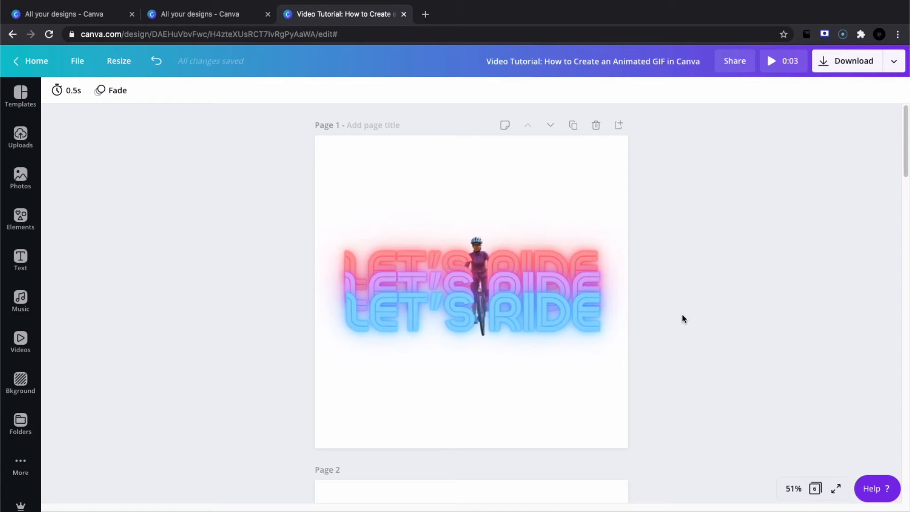
# Ungroup the three LET'S RIDE lines on page 2.
pyautogui.scroll(-6, 683, 317)
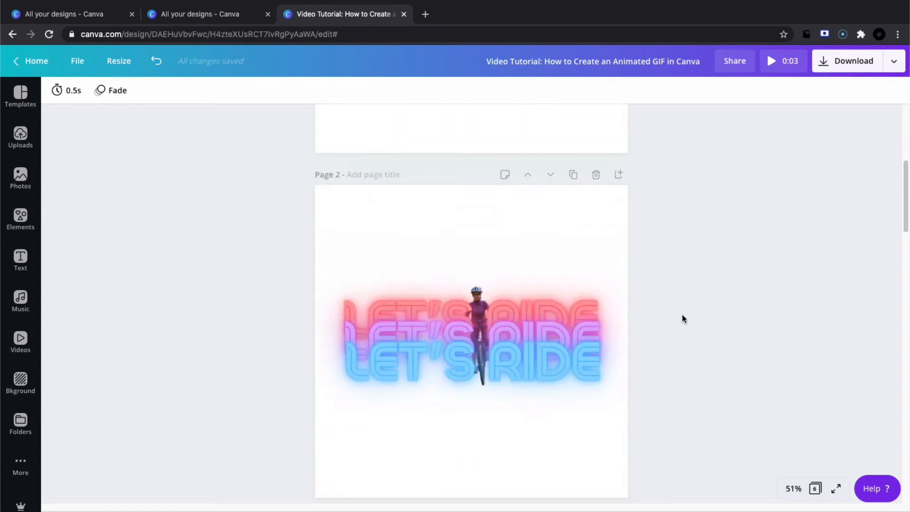
pyautogui.scroll(-2, 681, 314)
pyautogui.click(581, 280)
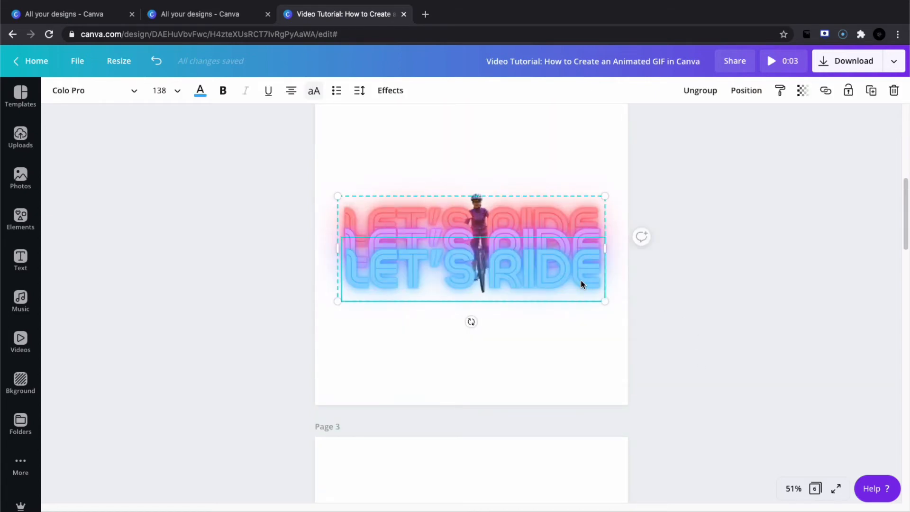
pyautogui.click(703, 91)
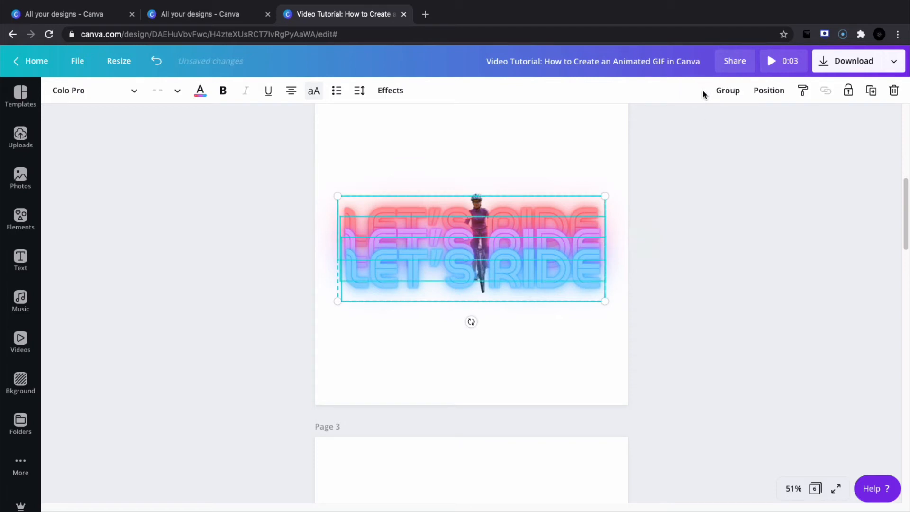
# Bring the cyclist on page 2 forward one layer, in front of the red line only, and group it with the three text lines.
pyautogui.click(524, 177)
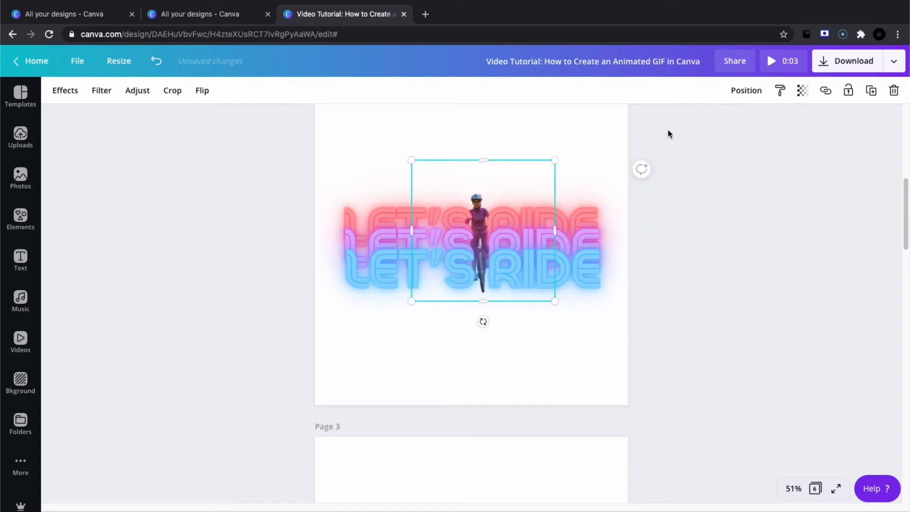
pyautogui.click(742, 94)
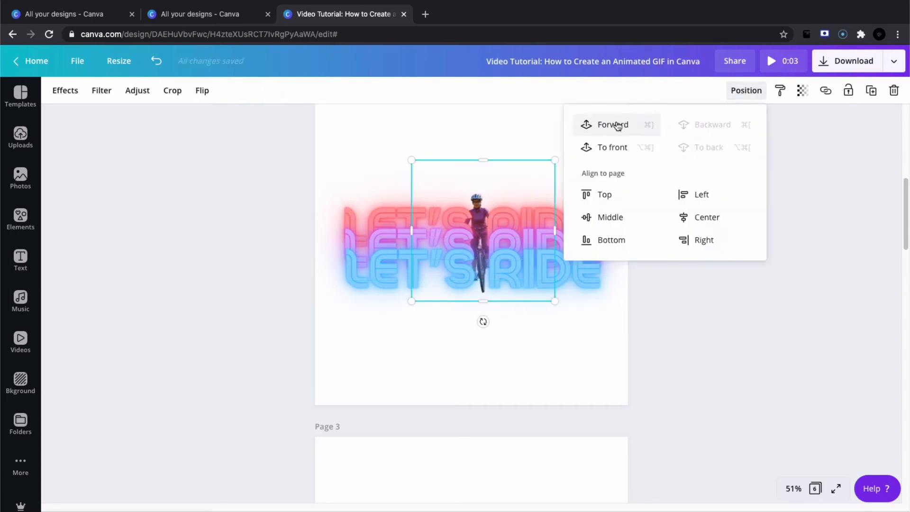
pyautogui.click(662, 293)
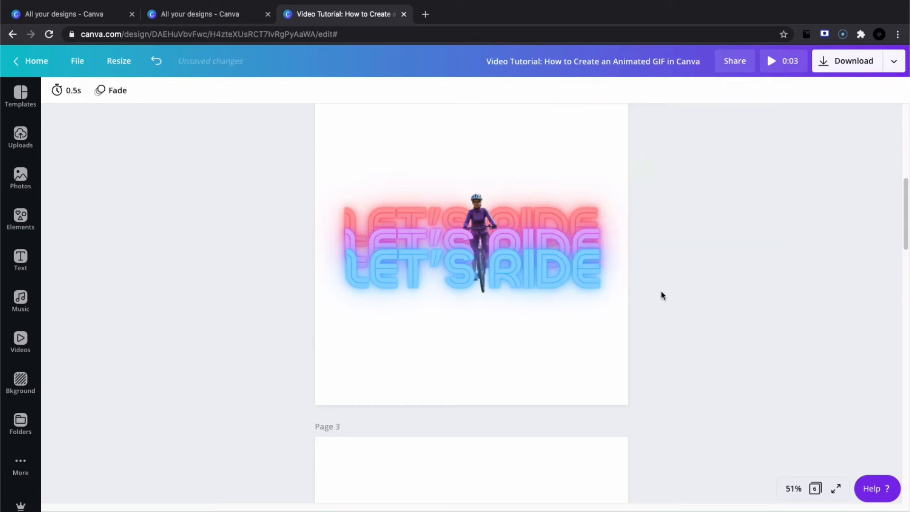
pyautogui.moveTo(343, 170); pyautogui.dragTo(608, 310)
pyautogui.click(726, 90)
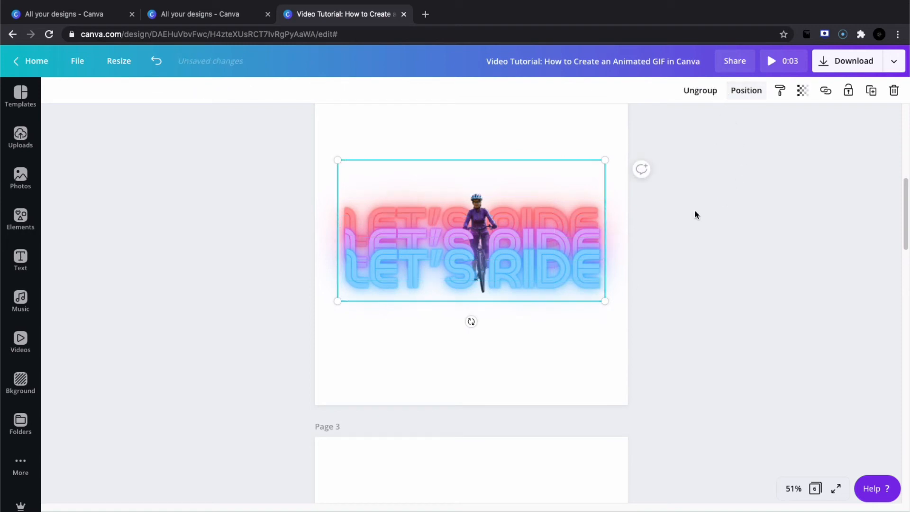
# Ungroup the three LET'S RIDE lines on page 3.
pyautogui.scroll(-7, 676, 300)
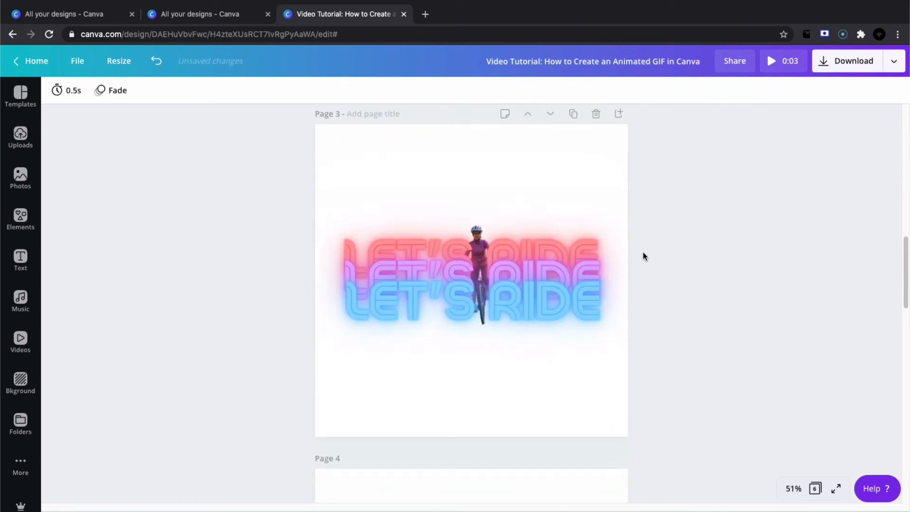
pyautogui.click(556, 263)
pyautogui.click(697, 92)
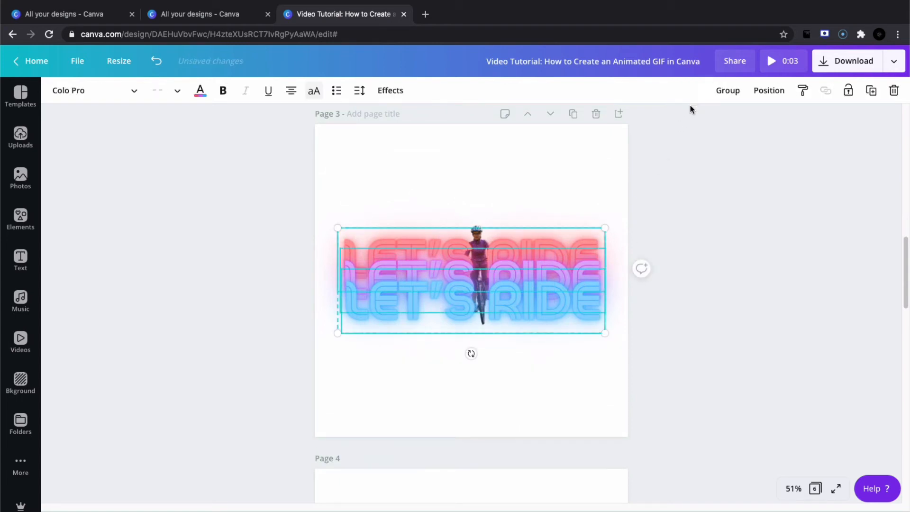
# Bring the cyclist on page 3 forward two layers, in front of the red and purple lines, and group it with the text.
pyautogui.click(494, 221)
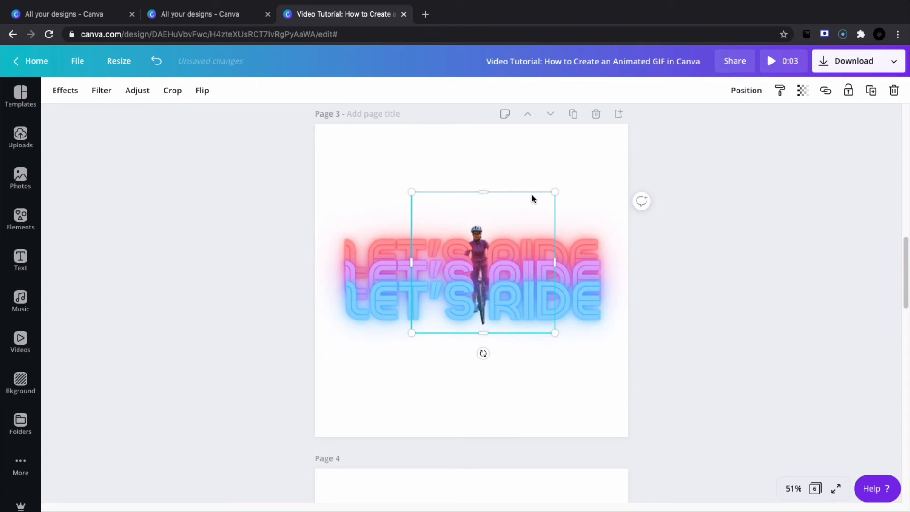
pyautogui.click(738, 90)
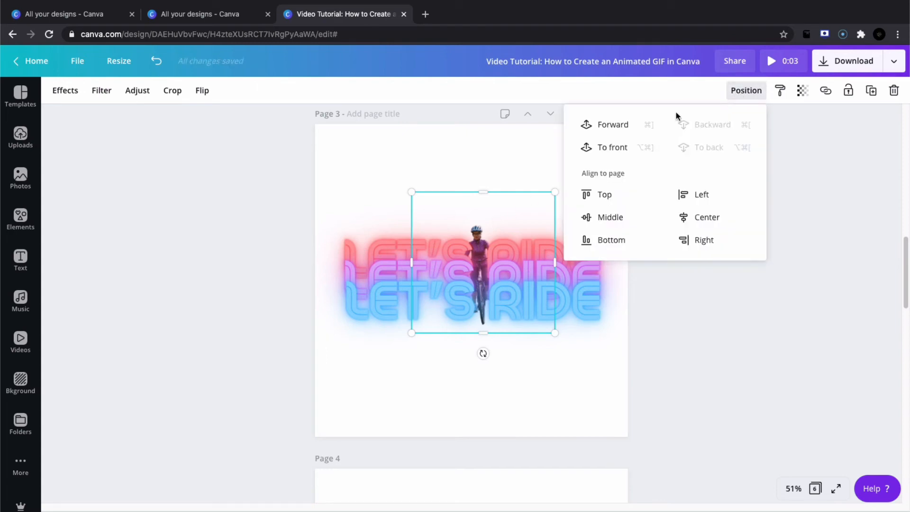
pyautogui.click(614, 125)
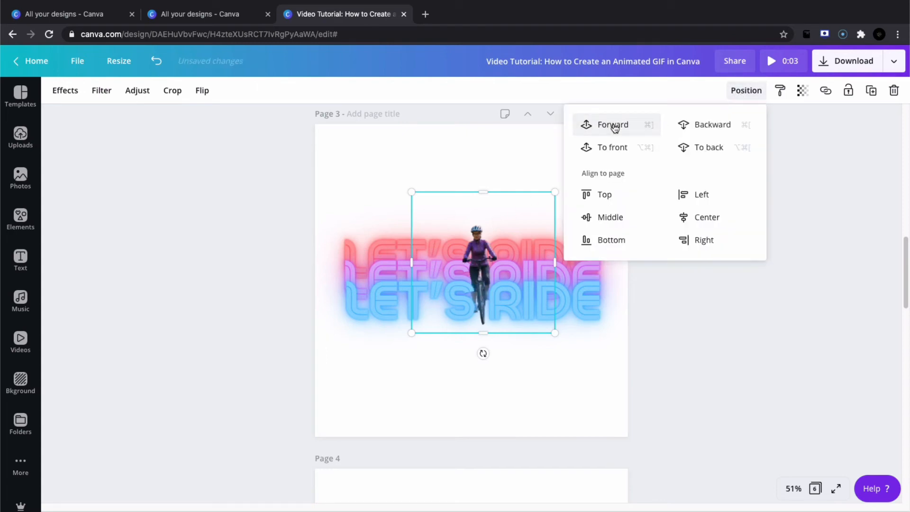
pyautogui.click(800, 204)
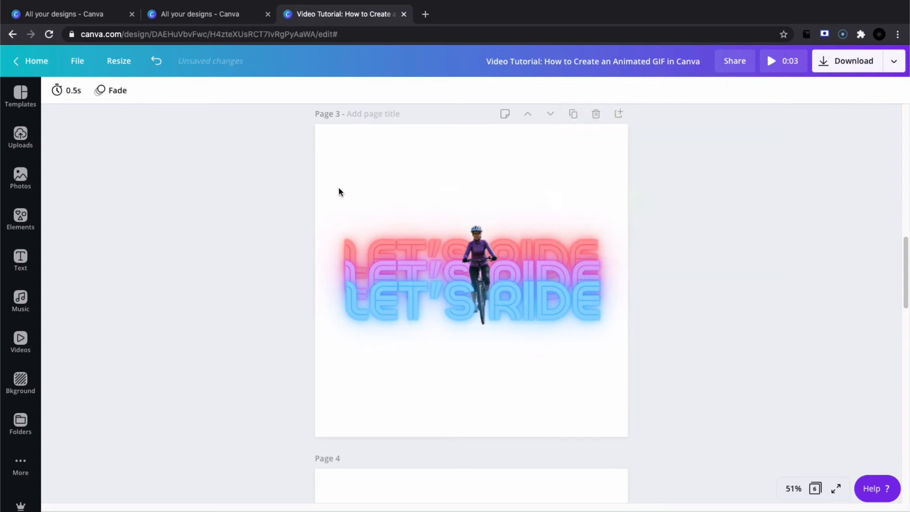
pyautogui.moveTo(339, 187); pyautogui.dragTo(621, 365)
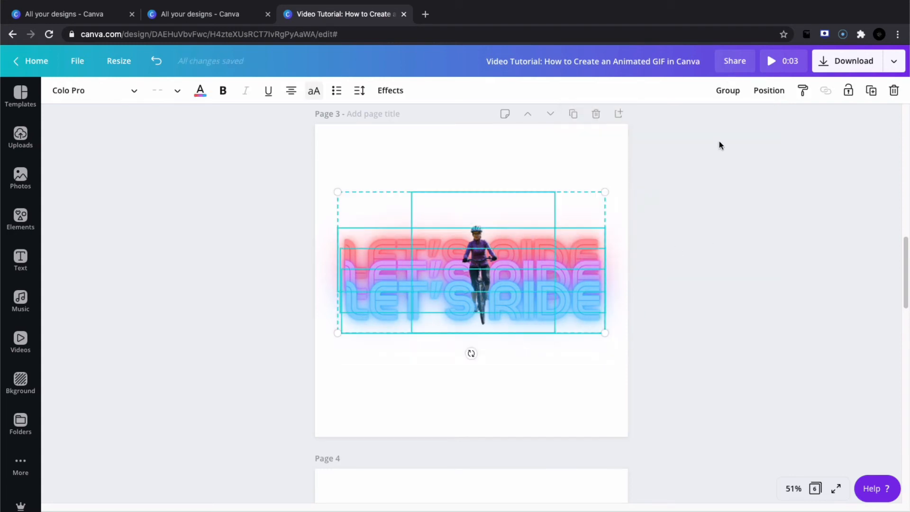
pyautogui.click(726, 91)
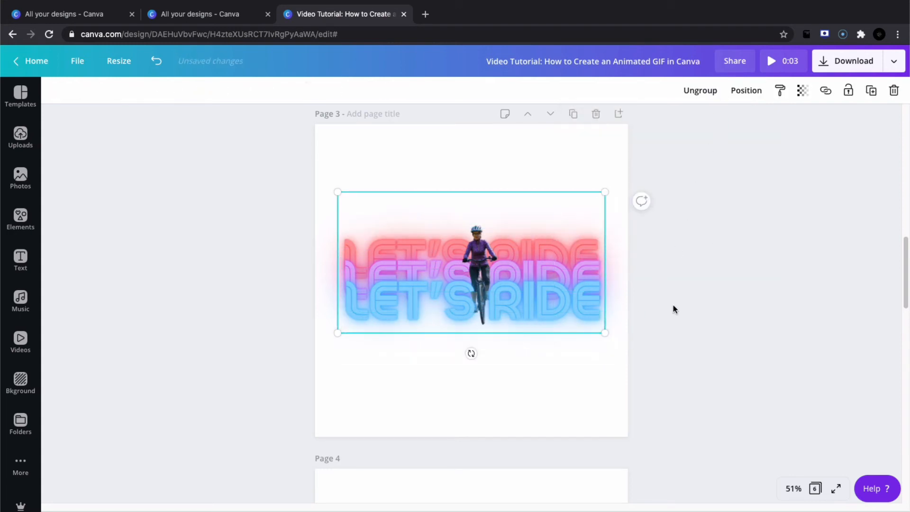
# Ungroup the three LET'S RIDE lines on page 4.
pyautogui.scroll(-6, 672, 309)
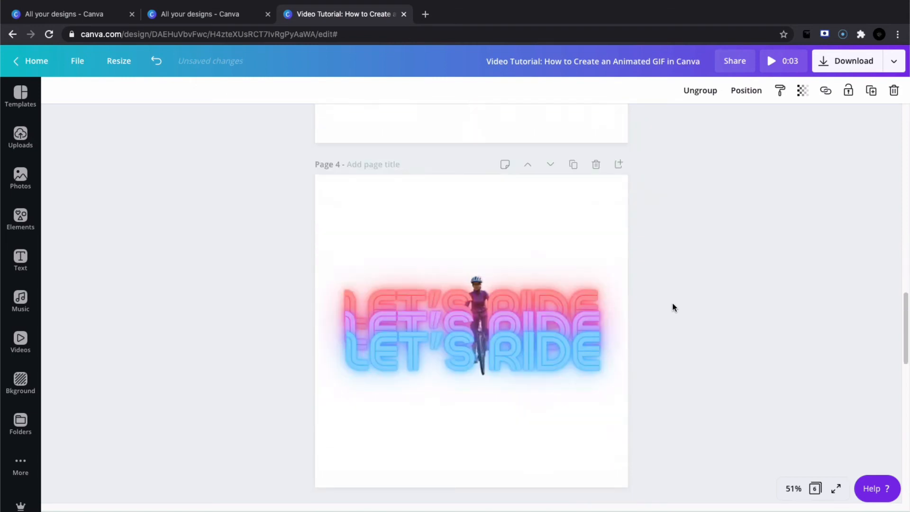
pyautogui.click(582, 337)
pyautogui.click(582, 337)
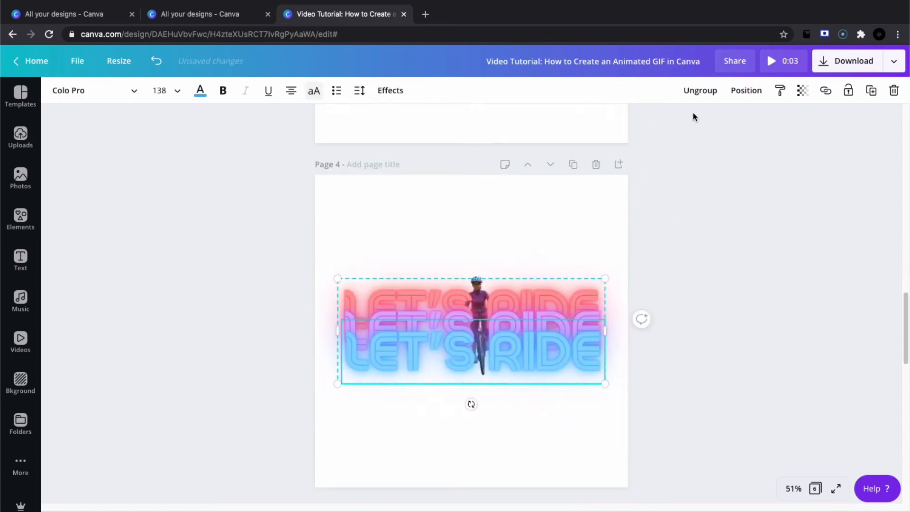
pyautogui.click(696, 92)
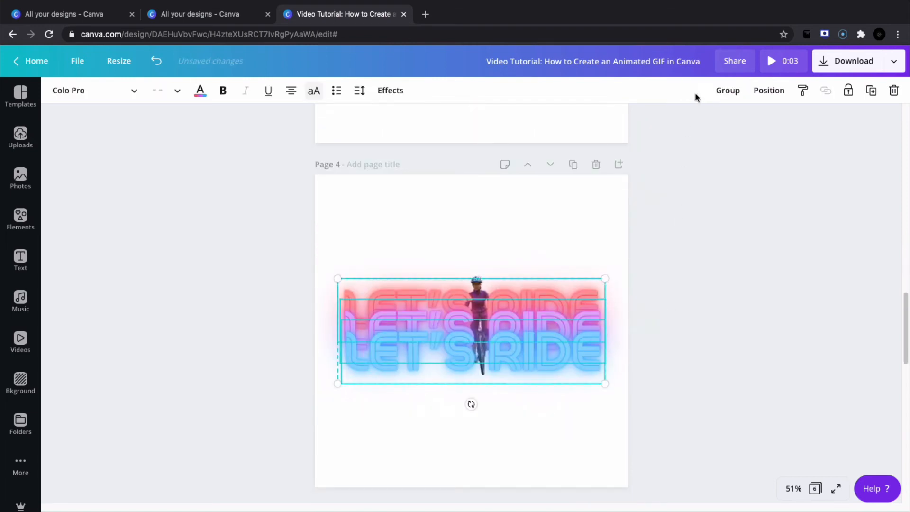
# Bring the cyclist on page 4 forward three layers, in front of all three text lines, and group it with the text.
pyautogui.click(479, 261)
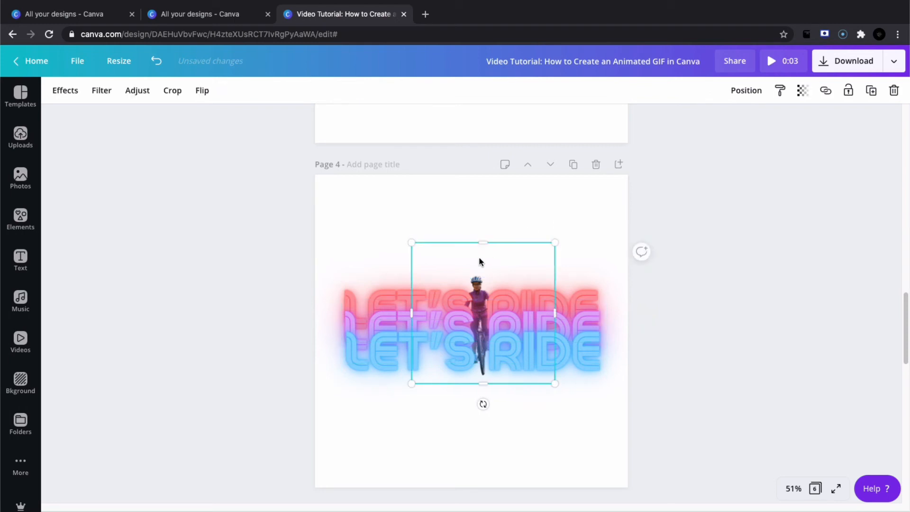
pyautogui.click(746, 90)
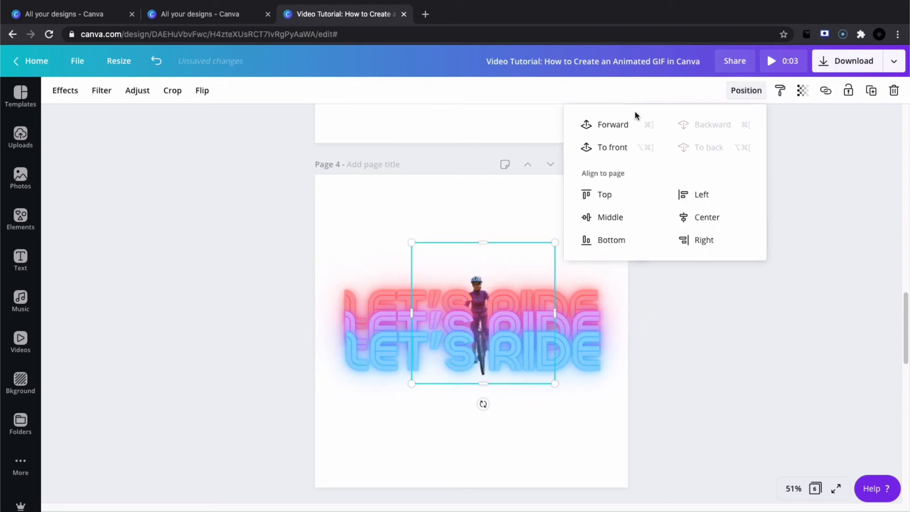
pyautogui.click(616, 125)
pyautogui.click(616, 124)
pyautogui.click(616, 124)
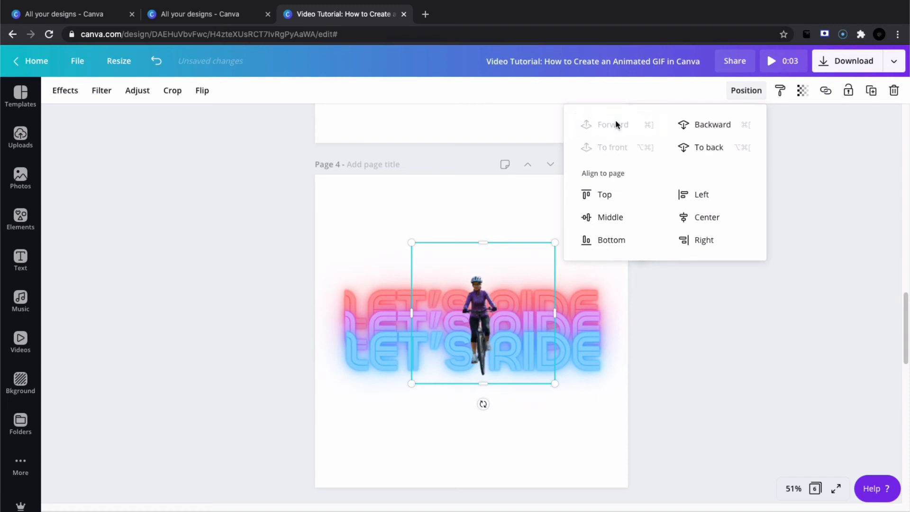
pyautogui.click(670, 312)
pyautogui.moveTo(354, 243); pyautogui.dragTo(619, 390)
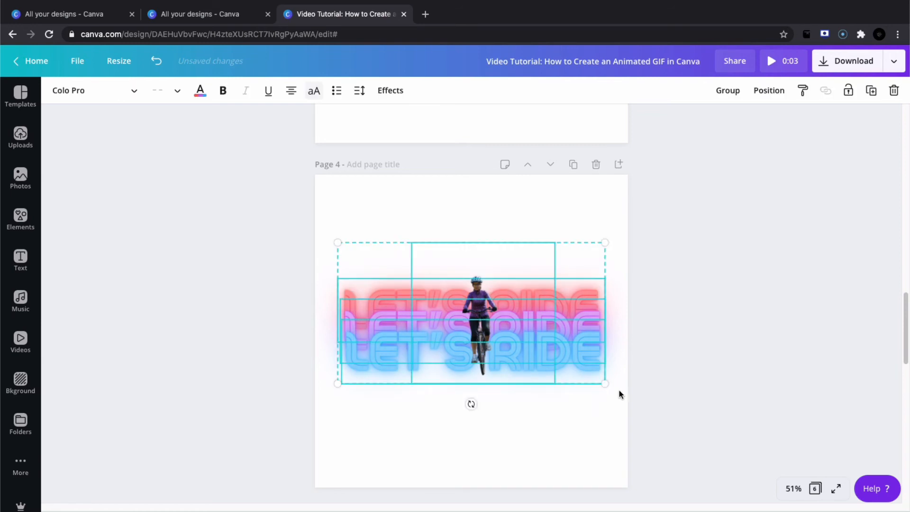
pyautogui.click(727, 90)
# Bring the cyclist on page 5 in front of the grouped text and move it slightly down.
pyautogui.scroll(-4, 675, 318)
pyautogui.scroll(-4, 675, 321)
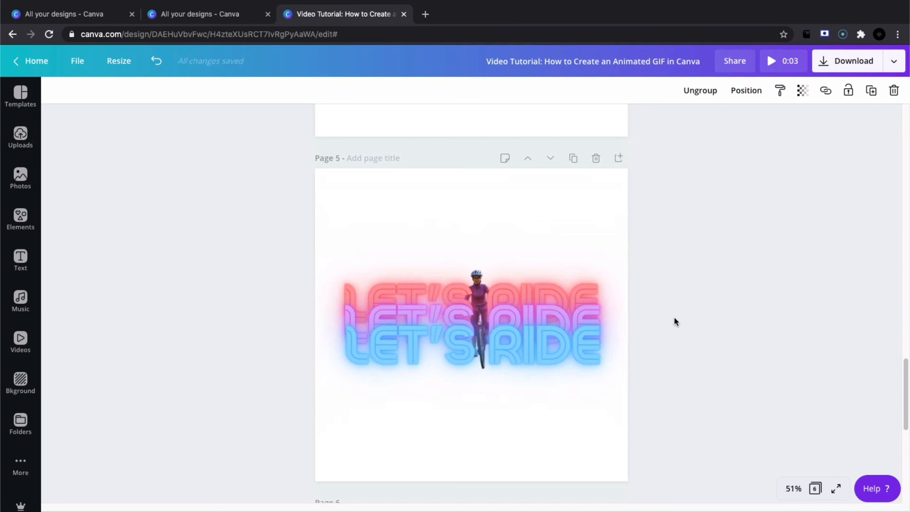
pyautogui.scroll(-1, 673, 318)
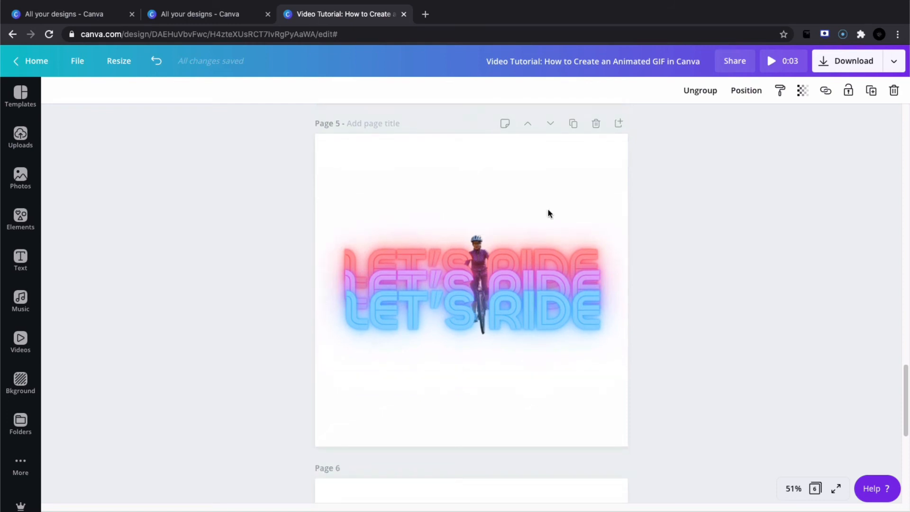
pyautogui.click(548, 211)
pyautogui.click(746, 90)
pyautogui.click(614, 126)
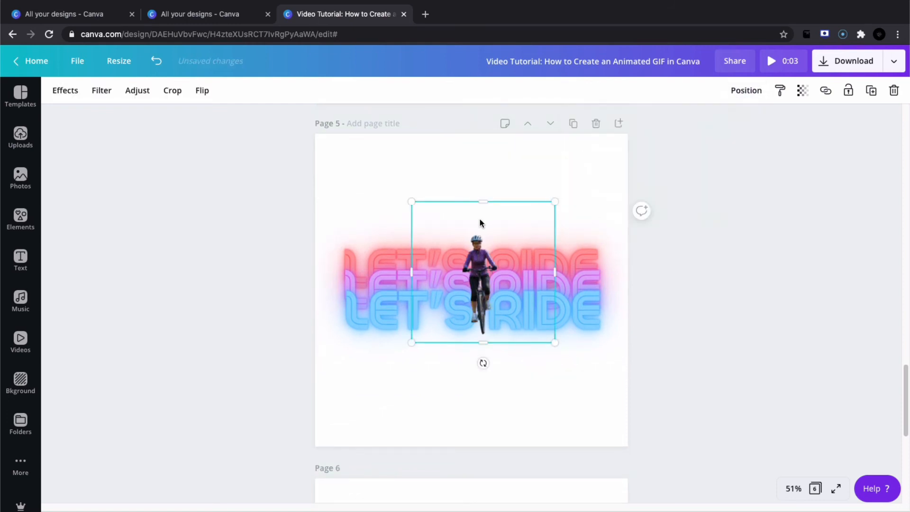
pyautogui.moveTo(482, 224); pyautogui.dragTo(481, 248)
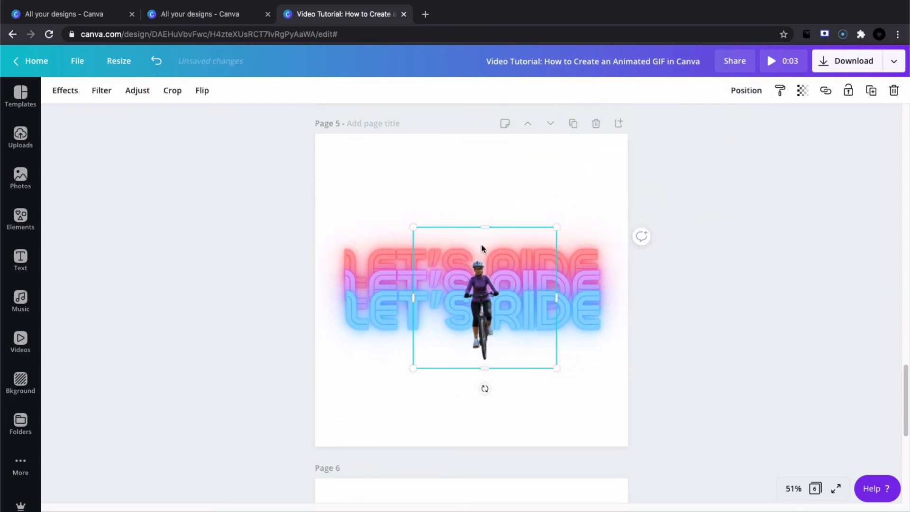
pyautogui.click(682, 300)
pyautogui.click(443, 279)
pyautogui.click(761, 144)
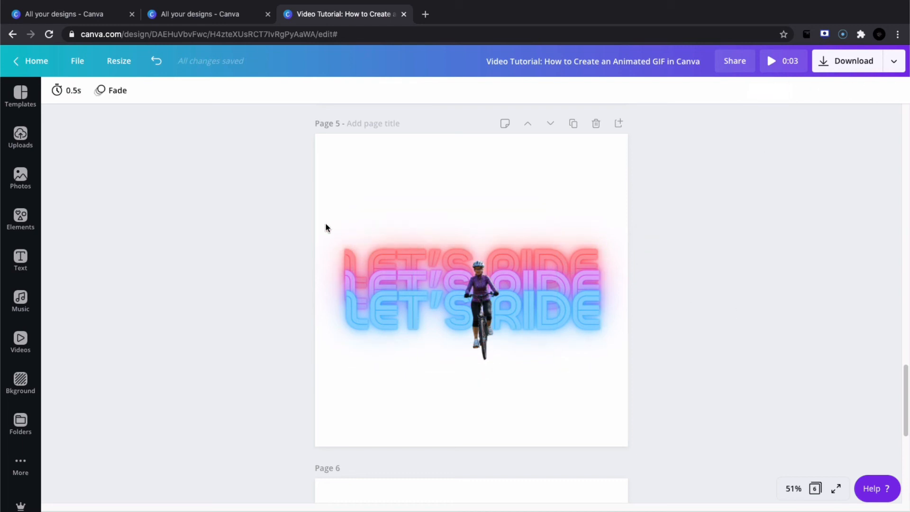
# Bring the cyclist on page 6 in front of the grouped text and move it down, a little lower than on page 5.
pyautogui.scroll(-2, 655, 335)
pyautogui.scroll(-6, 655, 335)
pyautogui.click(481, 265)
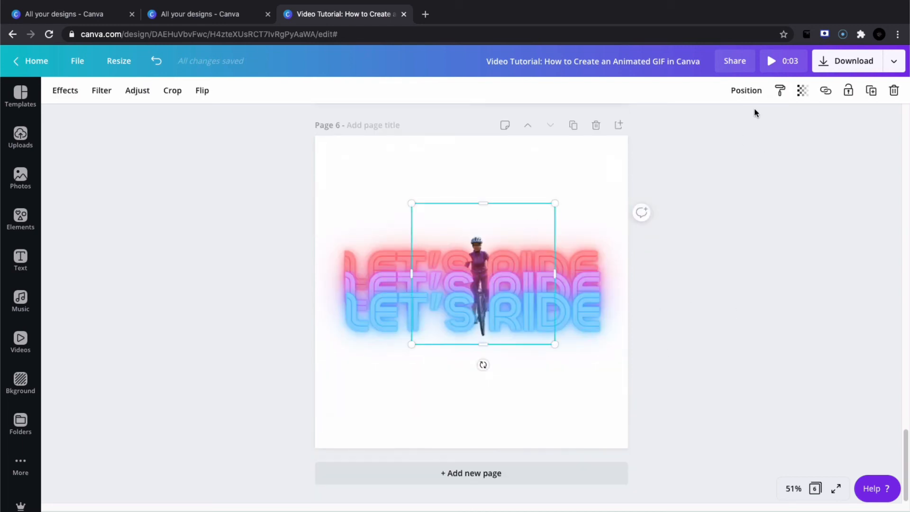
pyautogui.click(747, 91)
pyautogui.click(623, 126)
pyautogui.moveTo(488, 266); pyautogui.dragTo(488, 267)
pyautogui.moveTo(486, 224); pyautogui.dragTo(485, 258)
pyautogui.scroll(6, 485, 258)
pyautogui.scroll(-6, 485, 258)
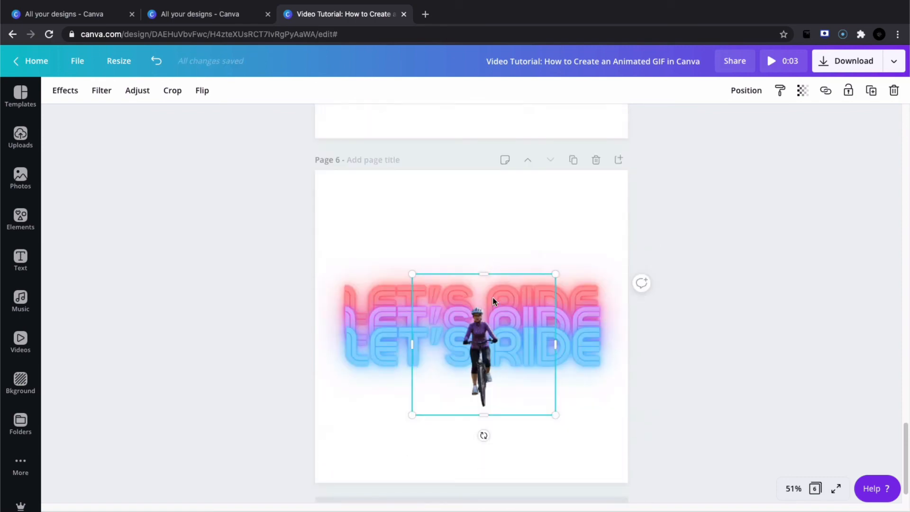
pyautogui.moveTo(492, 297); pyautogui.dragTo(494, 302)
pyautogui.click(722, 317)
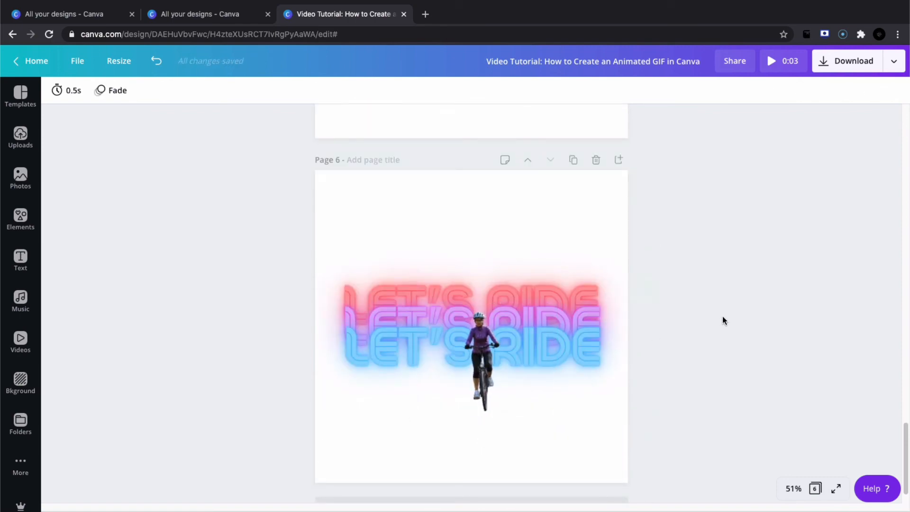
# Play a preview of the whole six-page animation from page 1 and close it.
pyautogui.scroll(20, 722, 316)
pyautogui.click(722, 316)
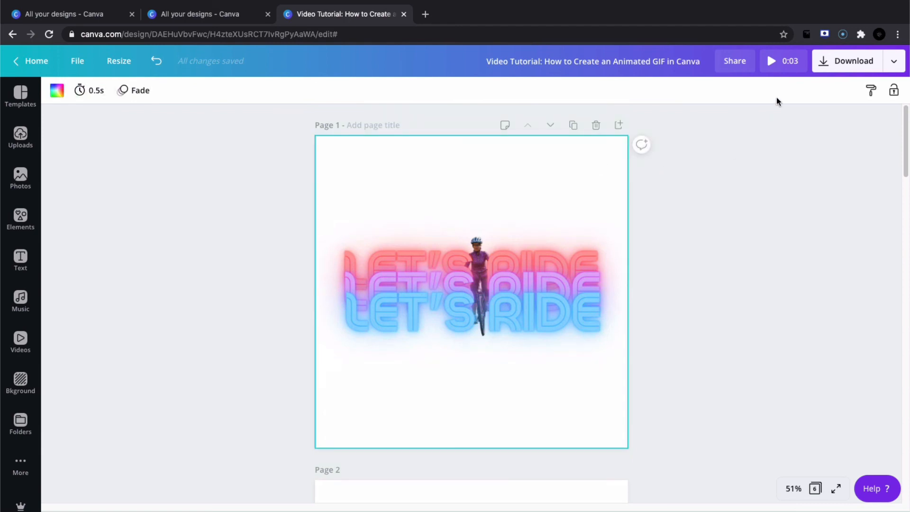
pyautogui.click(773, 62)
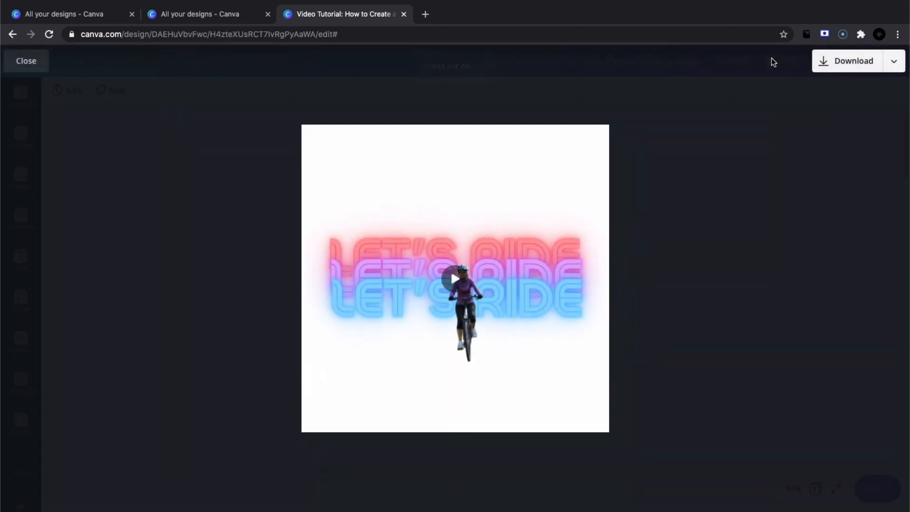
pyautogui.click(27, 61)
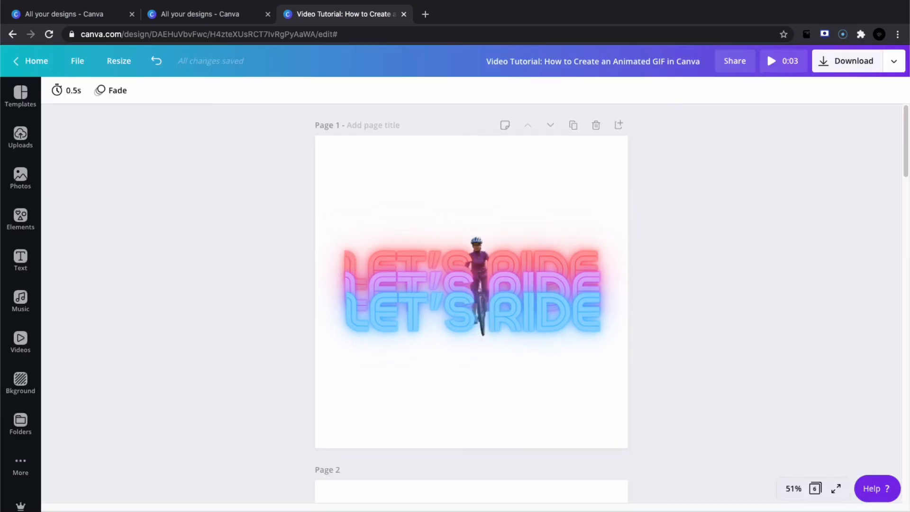
# Open the design's download settings and display the available file types.
pyautogui.click(893, 62)
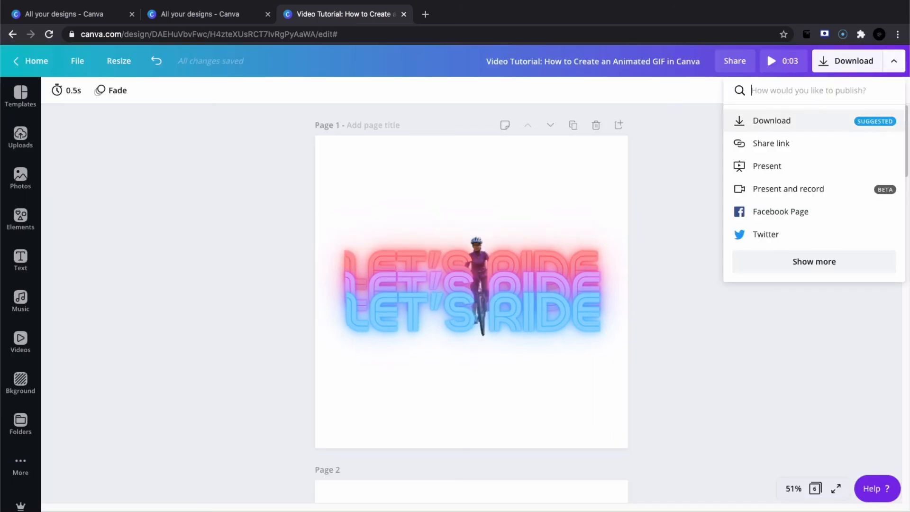
pyautogui.click(771, 120)
pyautogui.click(813, 140)
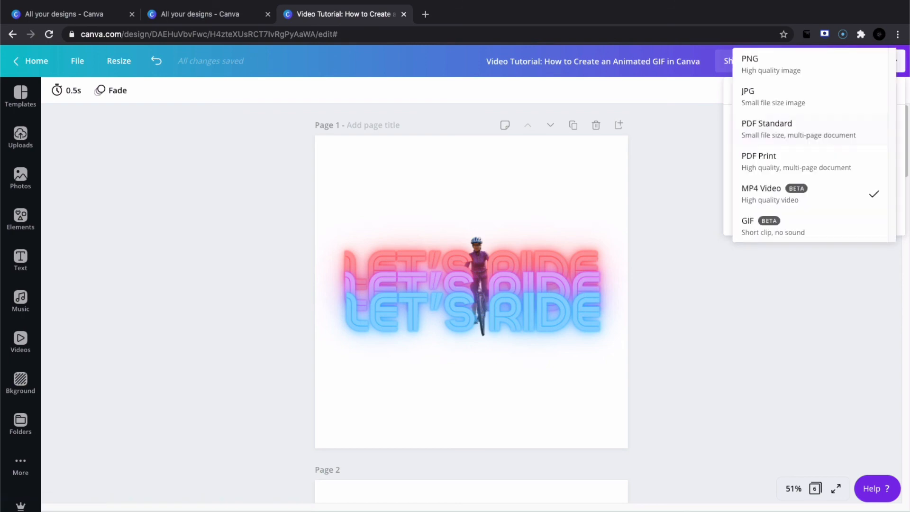